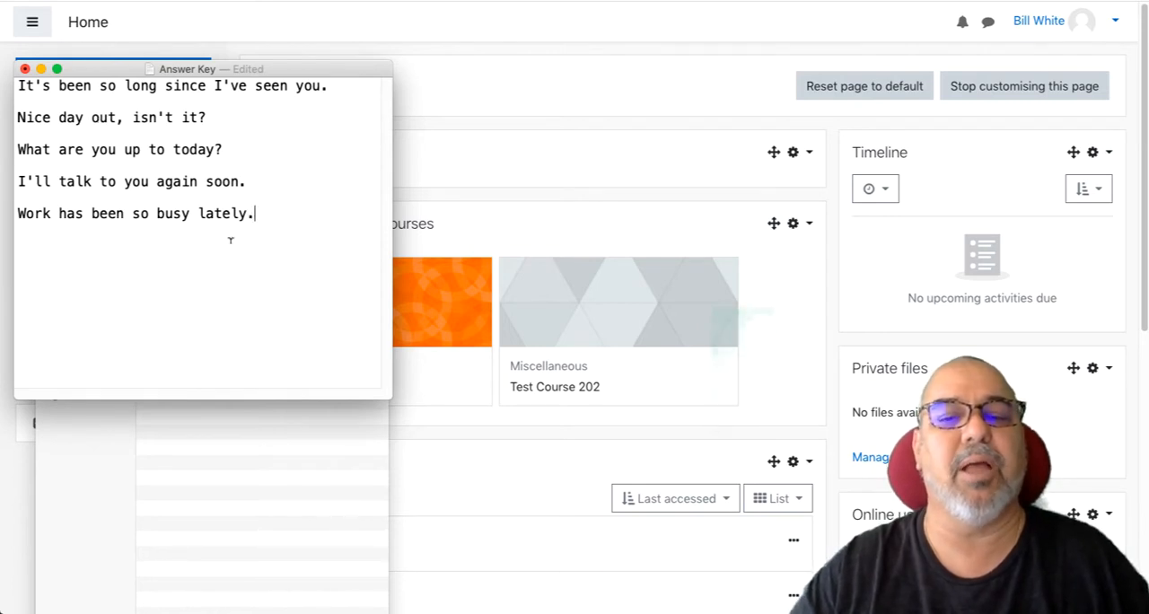
# - Switch to the Moodle page in Chrome and create a Dictation item in the content bank titled "Common Expressions"
pyautogui.click(327, 485)
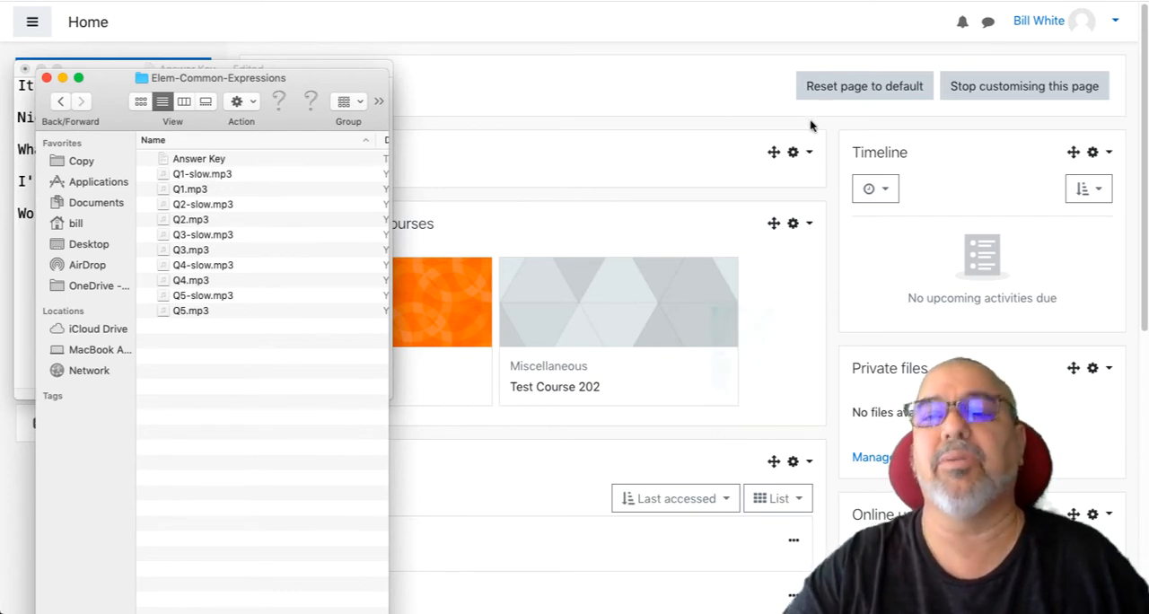
pyautogui.click(649, 119)
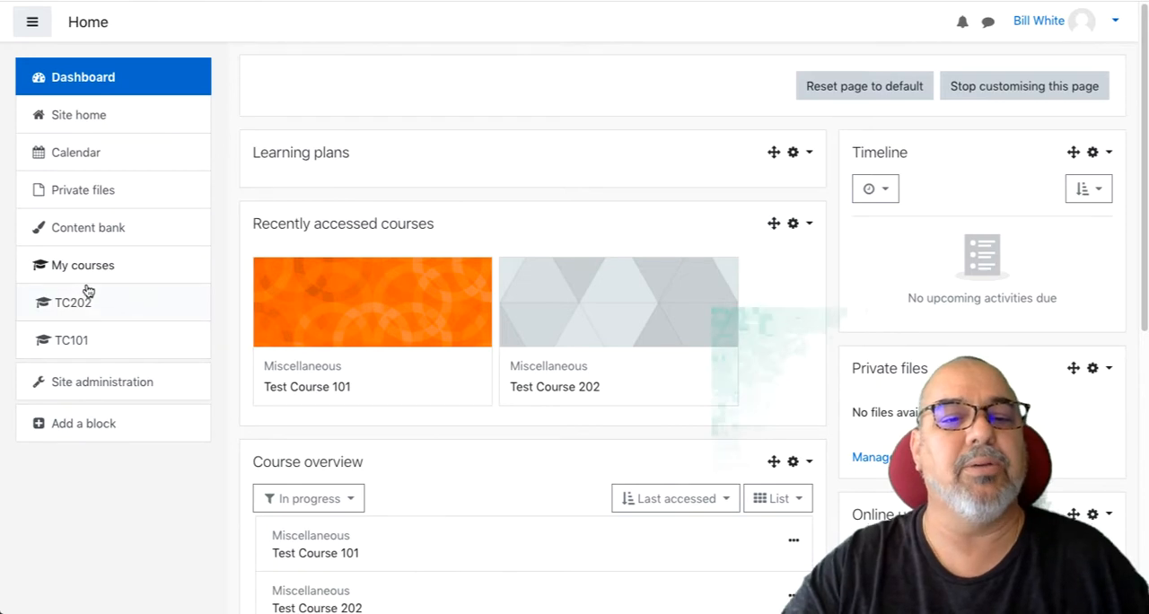
pyautogui.click(98, 230)
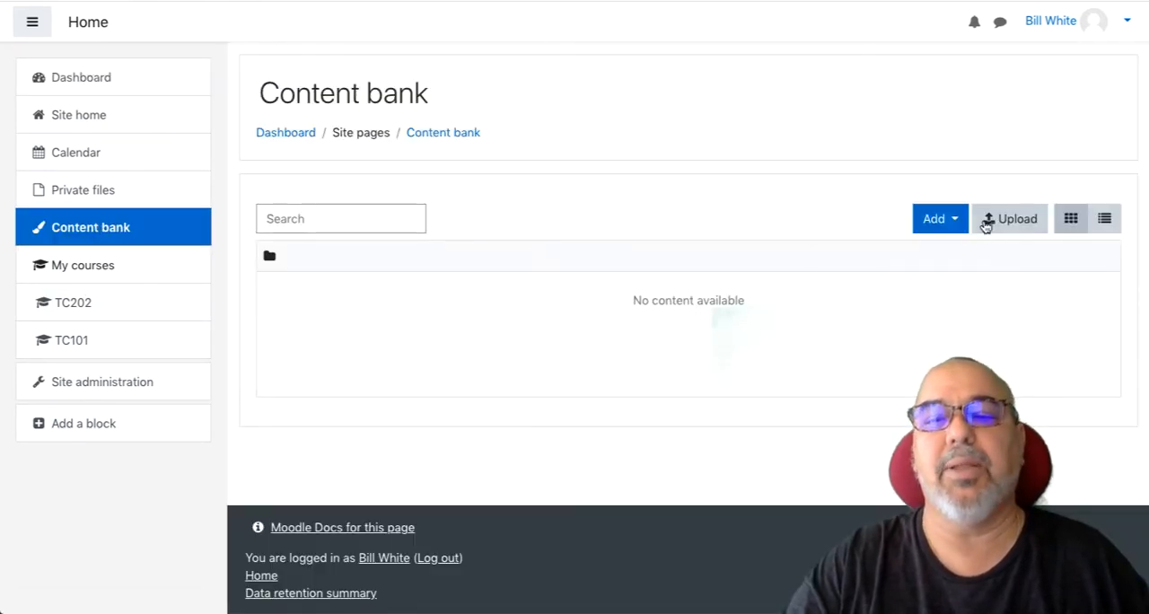
pyautogui.click(950, 220)
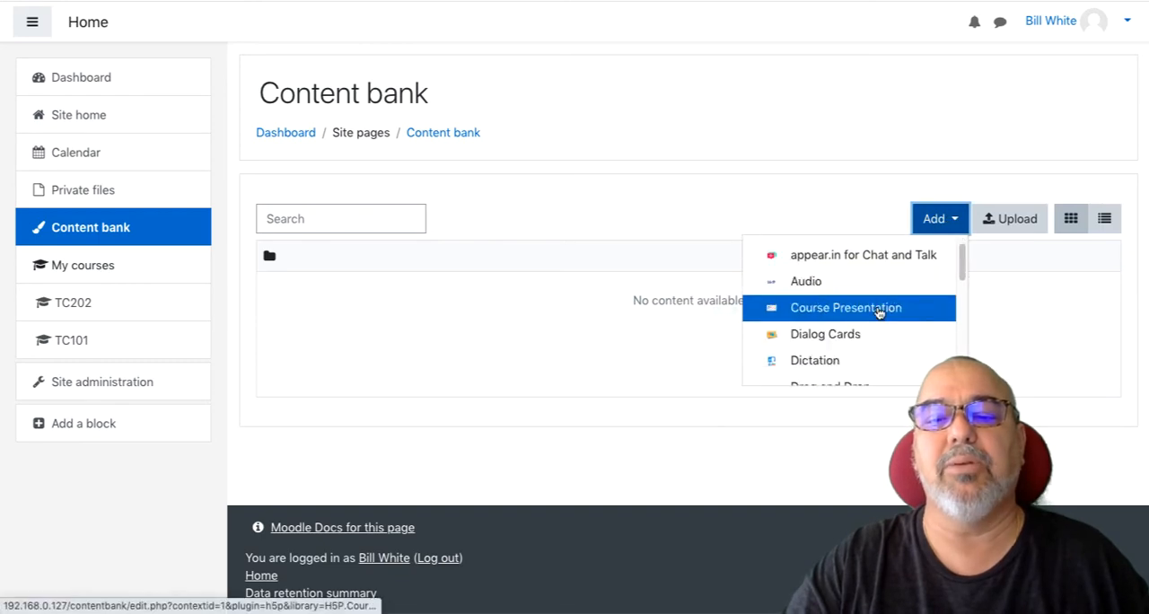
pyautogui.scroll(-2, 878, 312)
pyautogui.scroll(1, 866, 302)
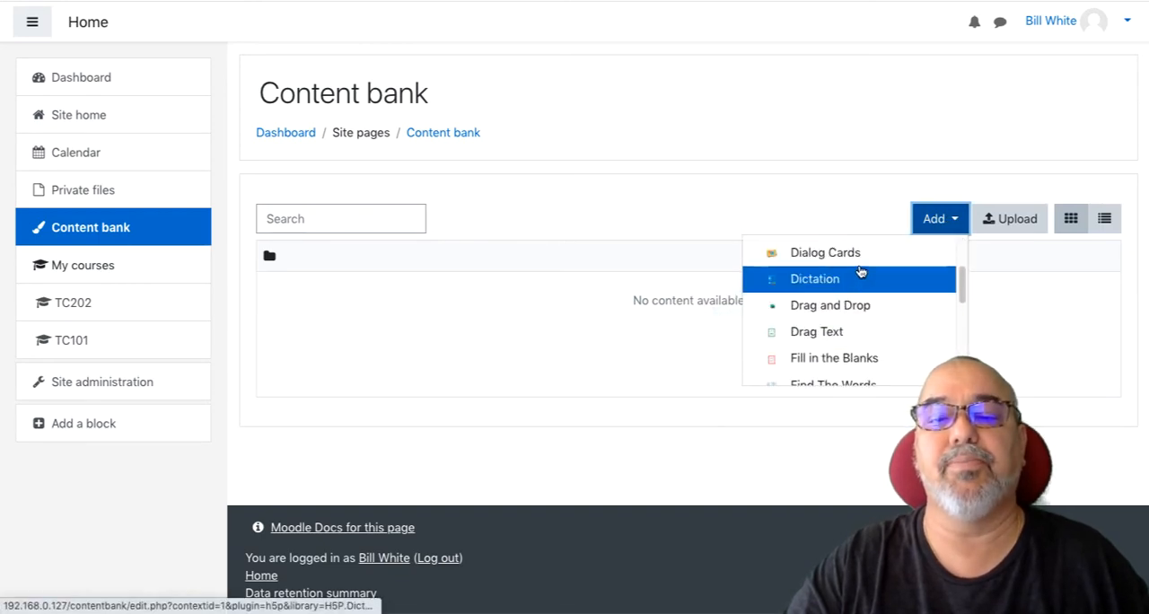
pyautogui.click(841, 278)
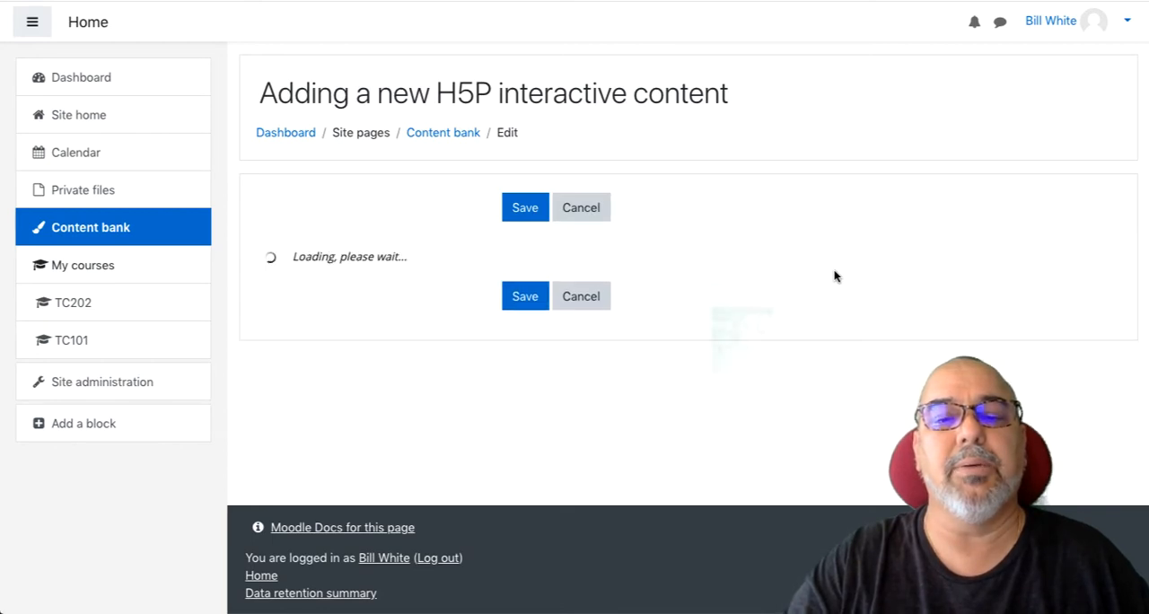
pyautogui.click(665, 376)
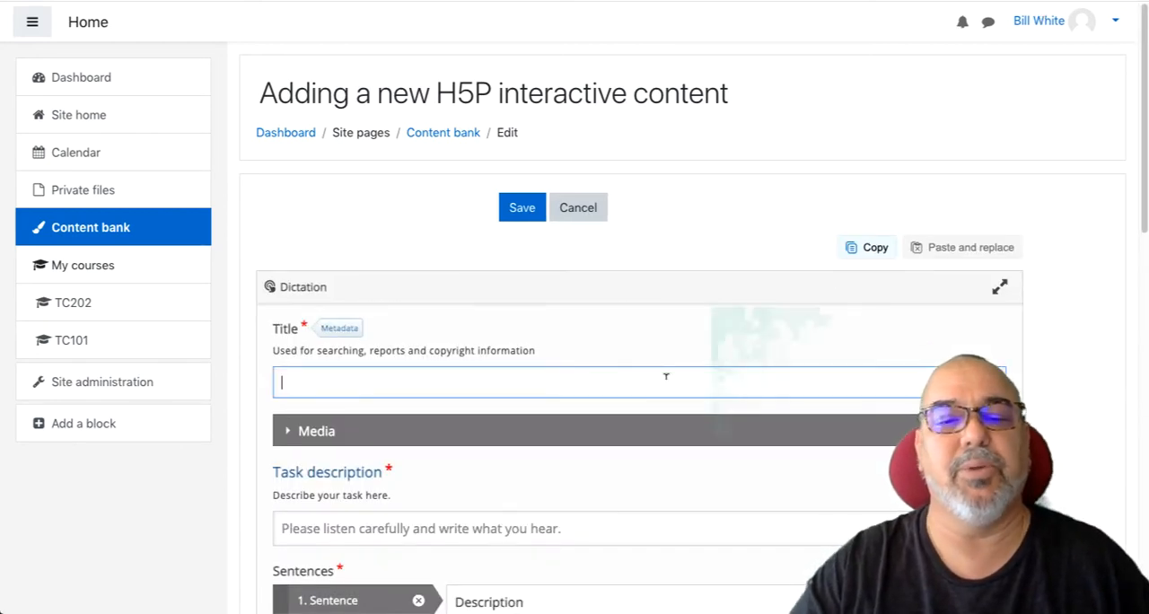
pyautogui.write('Common Expressions')
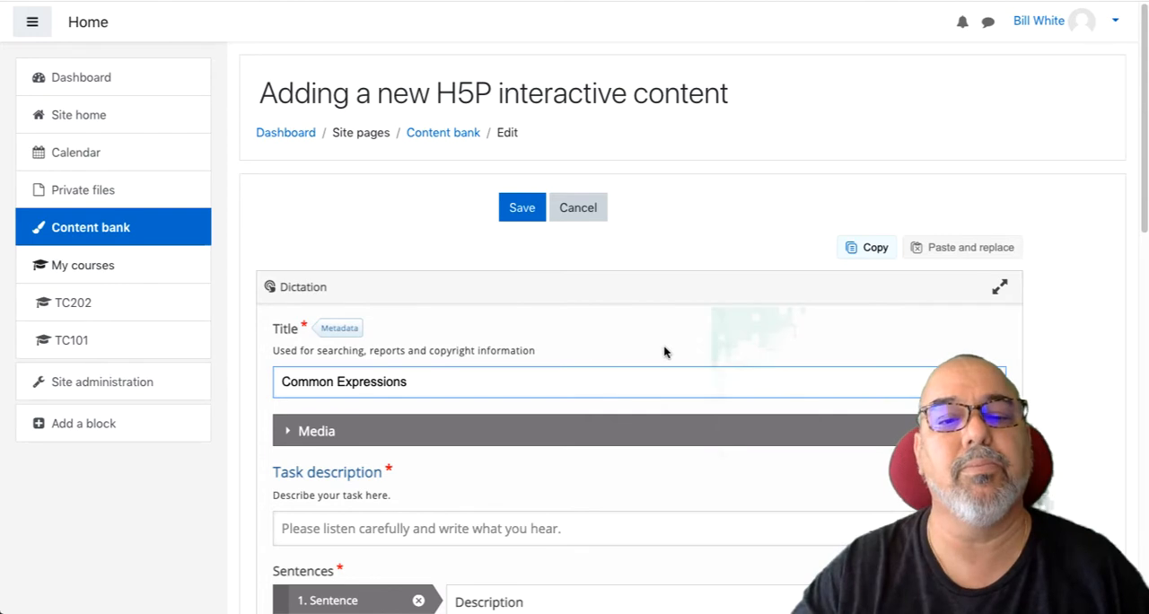
# - Enter "Please listen carefully and type what you hear." as the task description
pyautogui.scroll(-4, 663, 351)
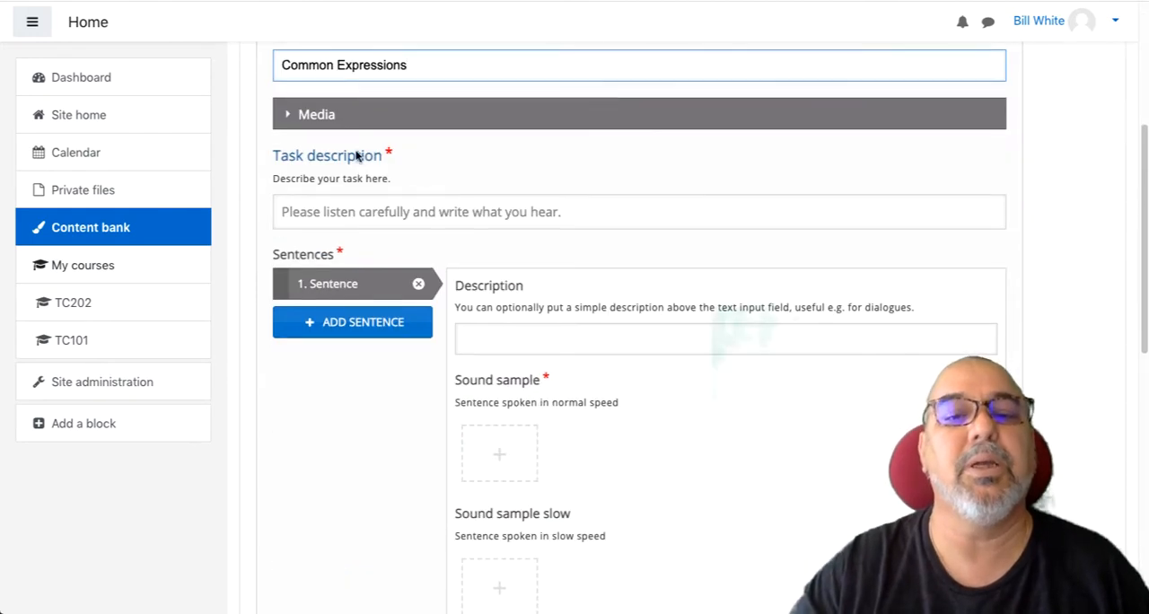
pyautogui.click(614, 213)
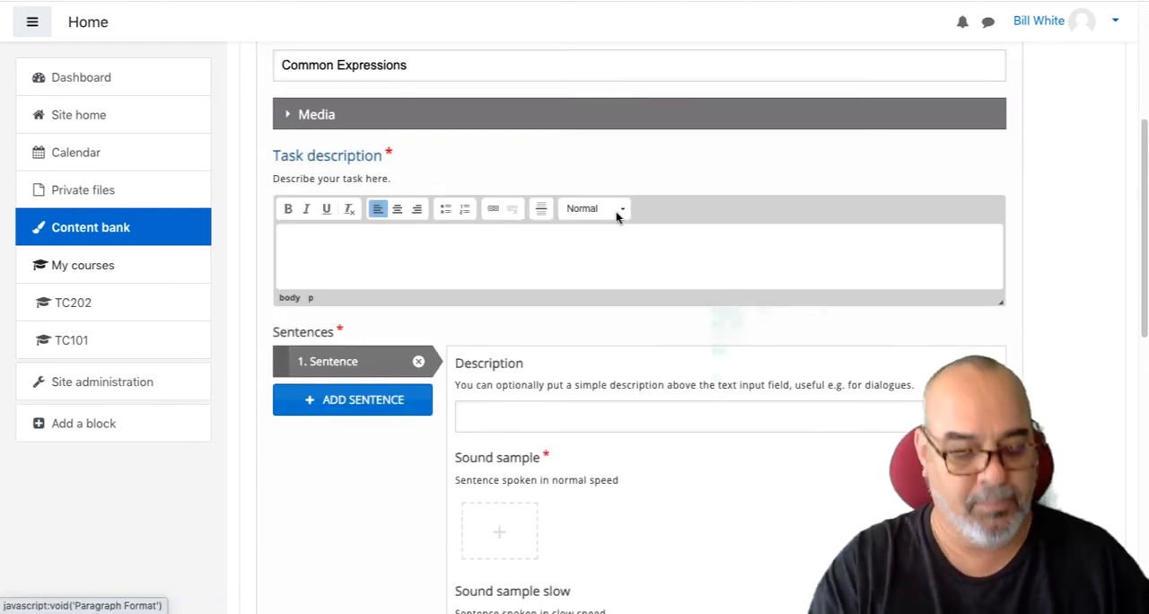
pyautogui.write('Please ')
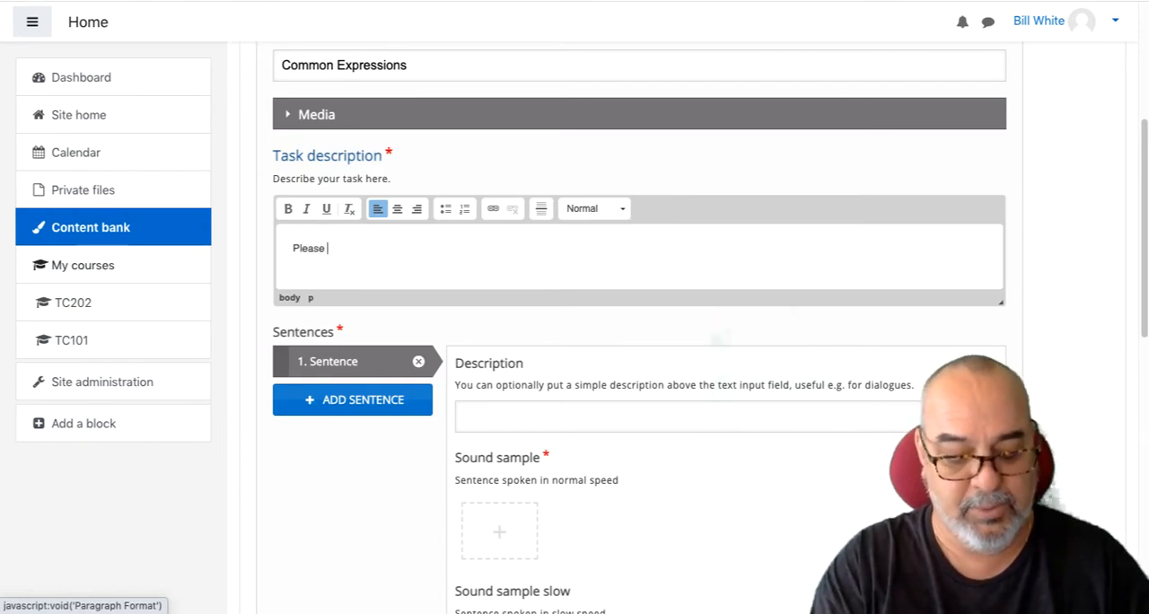
pyautogui.write('listen')
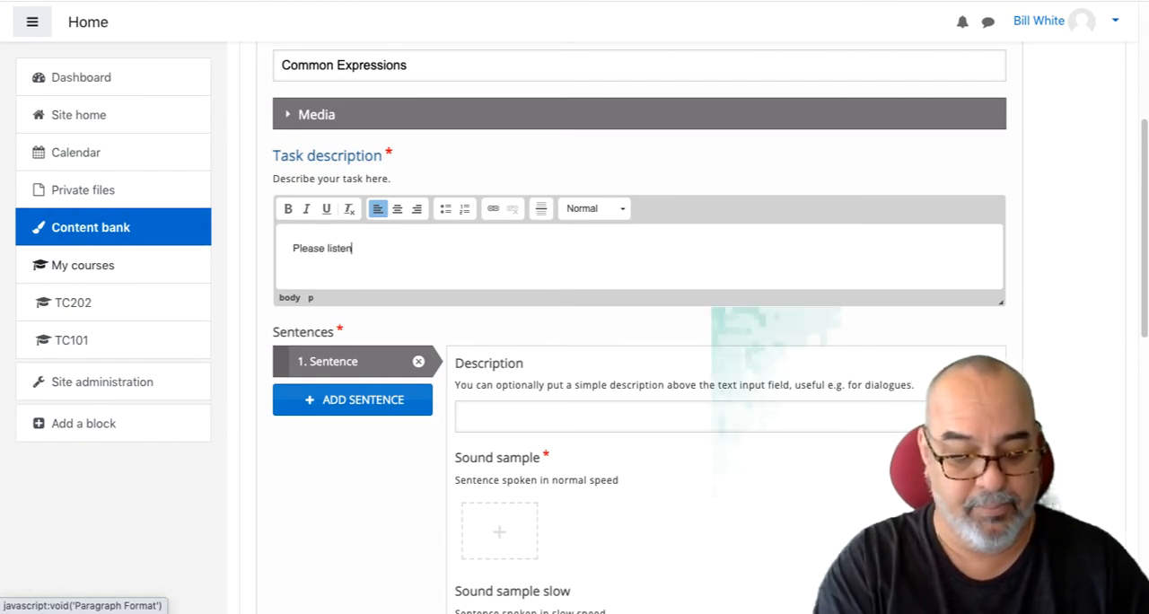
pyautogui.write(' carefully ')
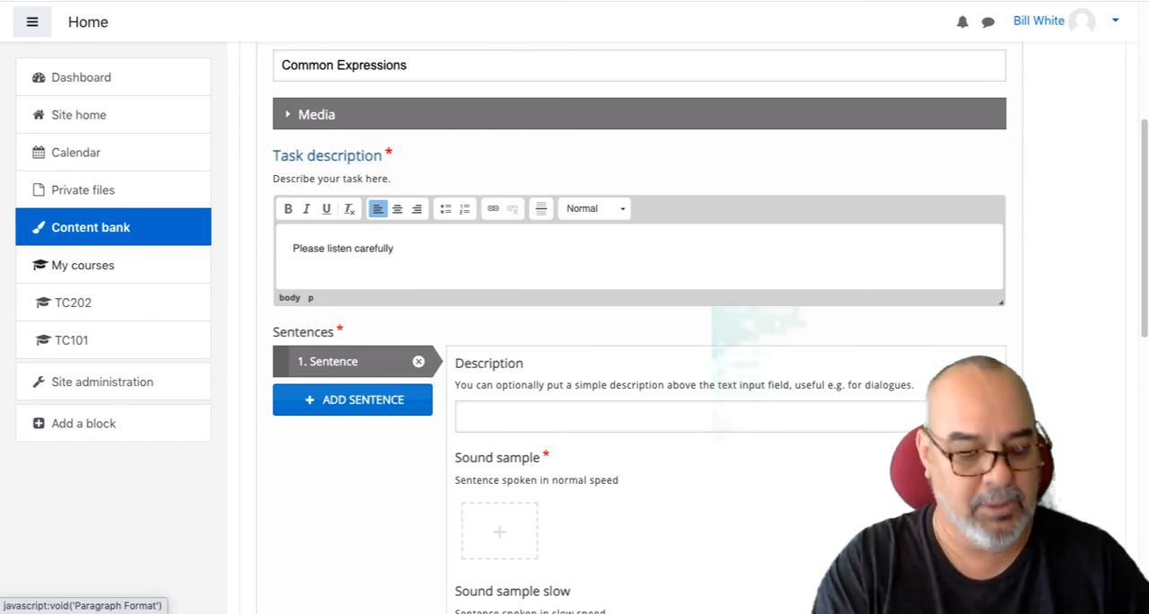
pyautogui.write('and typ')
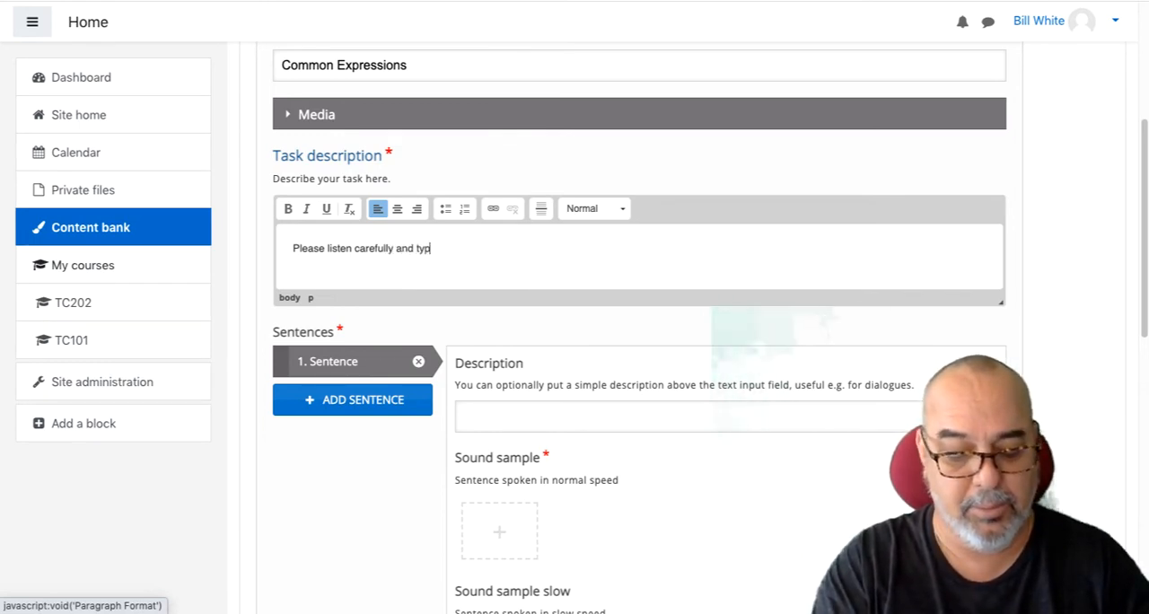
pyautogui.write('e what')
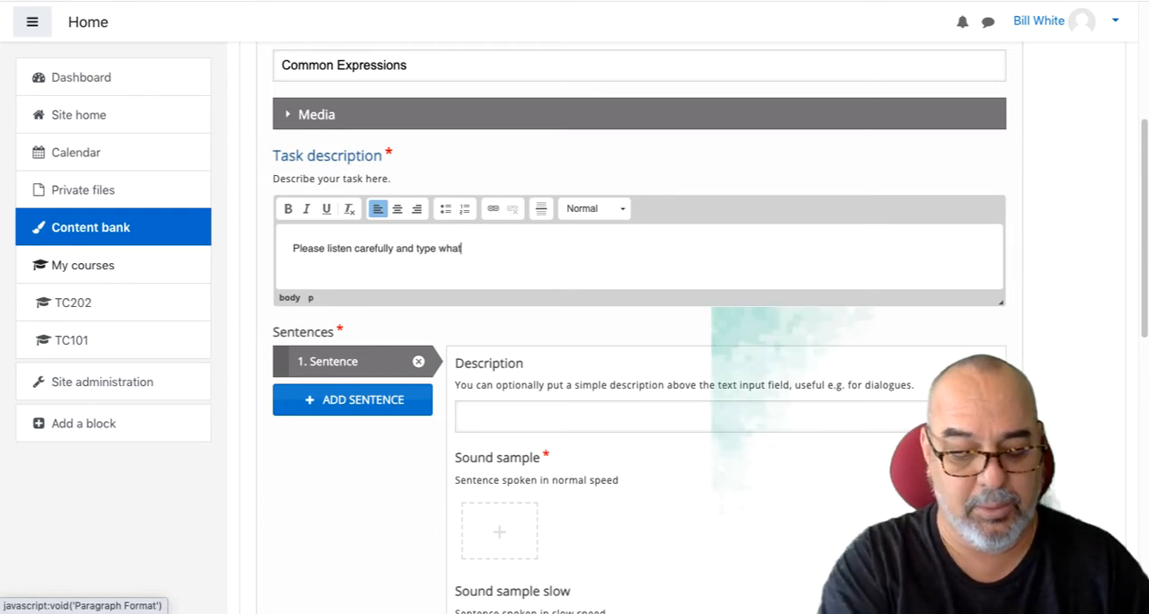
pyautogui.write(' you hear.')
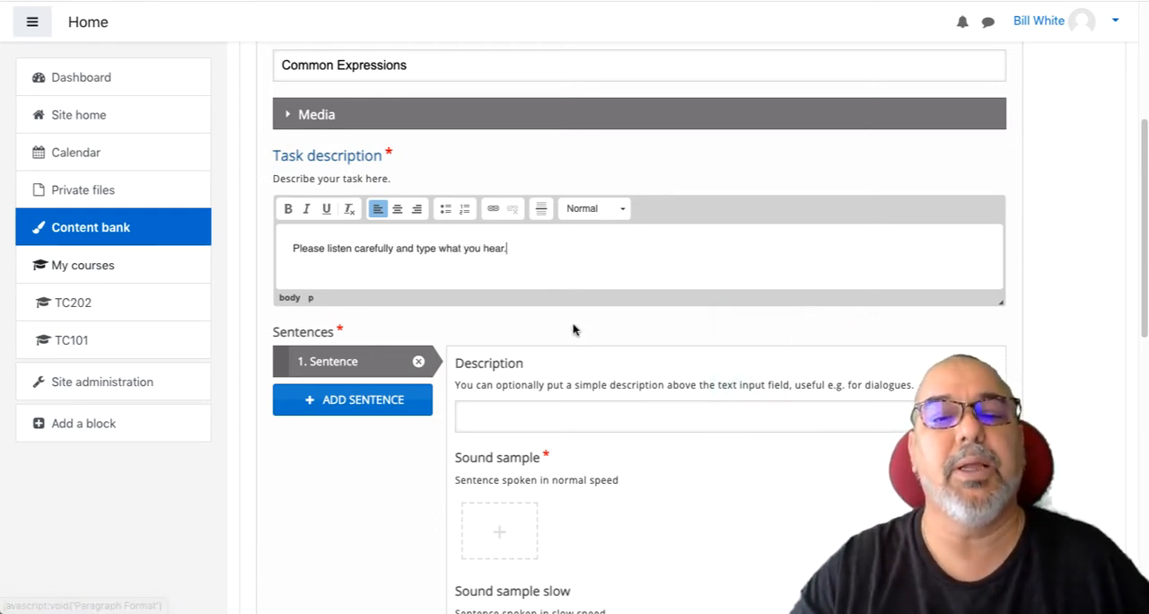
# - Upload Q1.mp3 from the Elem-Common-Expressions folder as the normal-speed sound sample of sentence 1
pyautogui.scroll(-1, 572, 328)
pyautogui.scroll(-1, 551, 225)
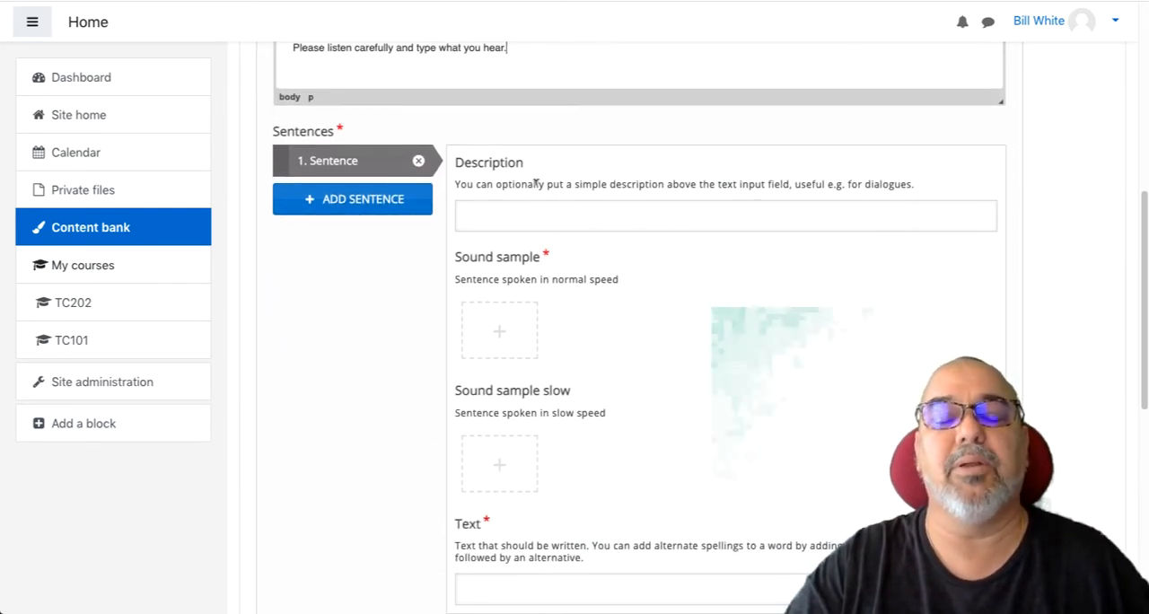
pyautogui.click(498, 330)
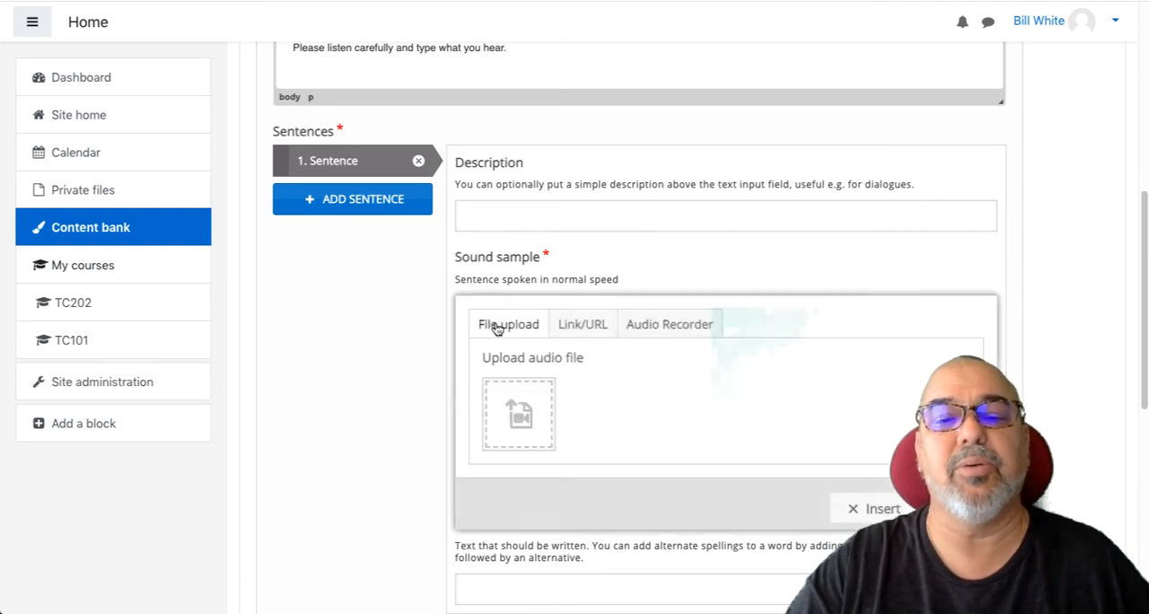
pyautogui.click(515, 414)
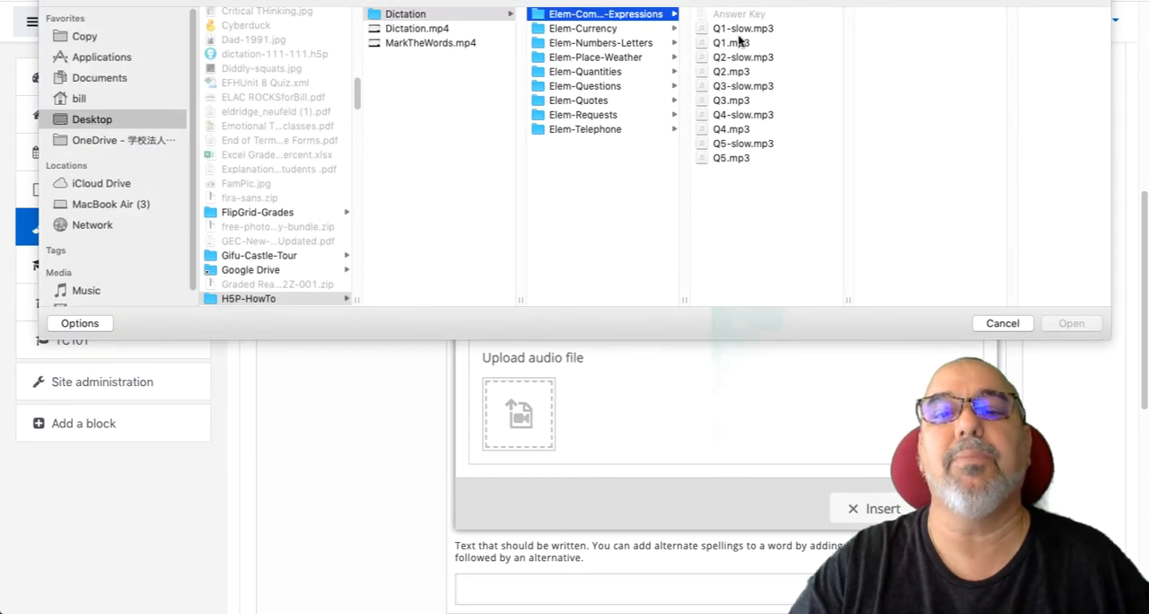
pyautogui.click(738, 42)
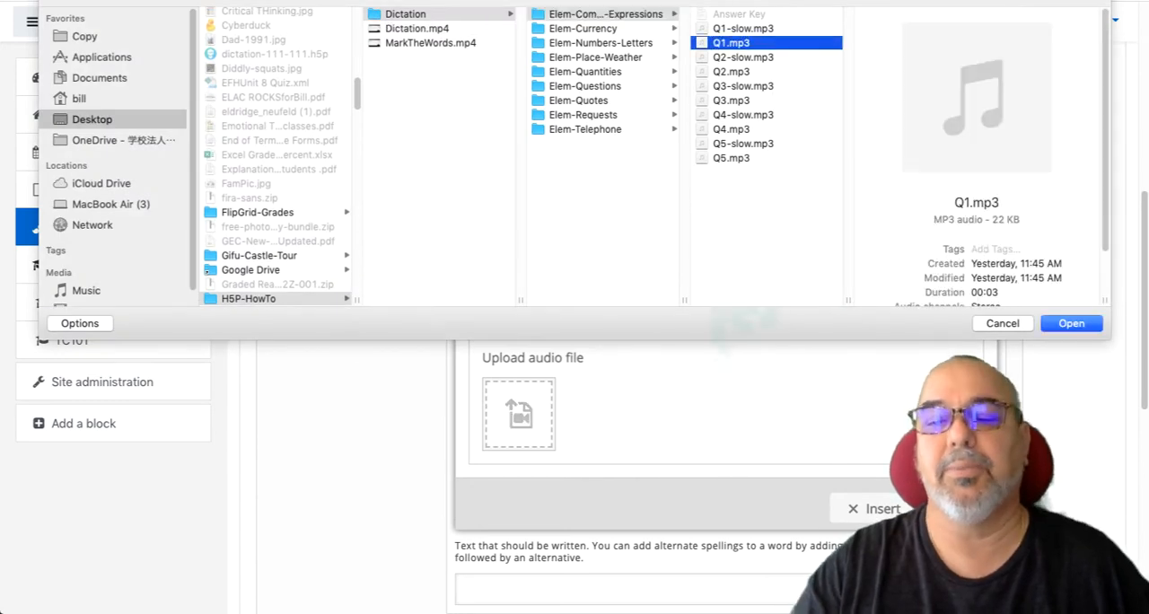
pyautogui.click(1062, 325)
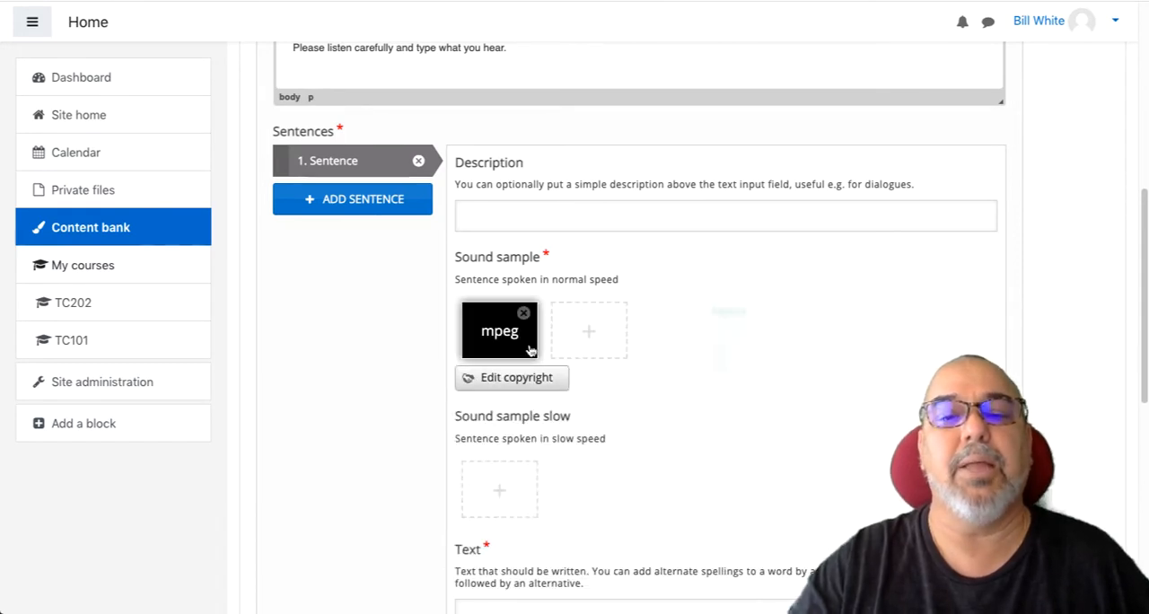
# - Upload Q1-slow.mp3 as the slow sound sample of sentence 1
pyautogui.click(501, 480)
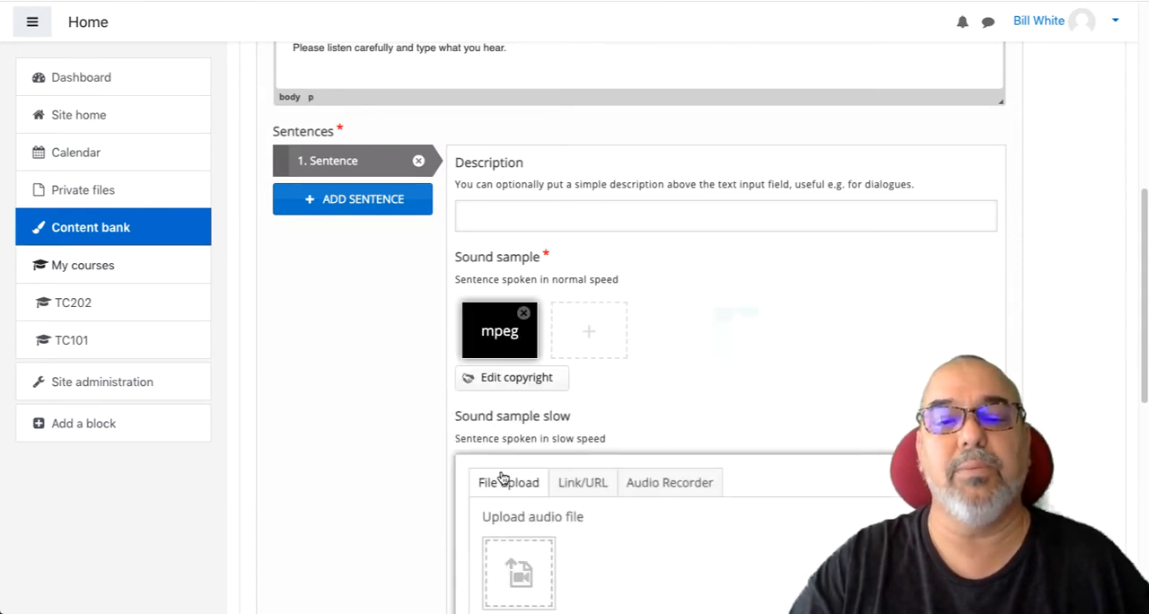
pyautogui.click(516, 553)
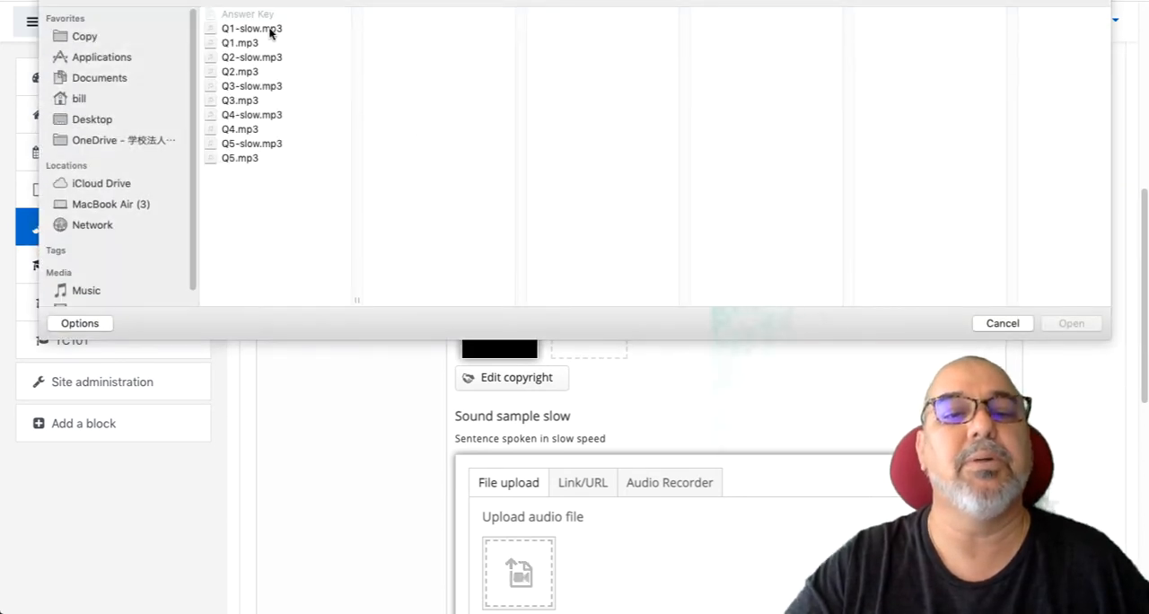
pyautogui.click(269, 30)
pyautogui.click(1070, 323)
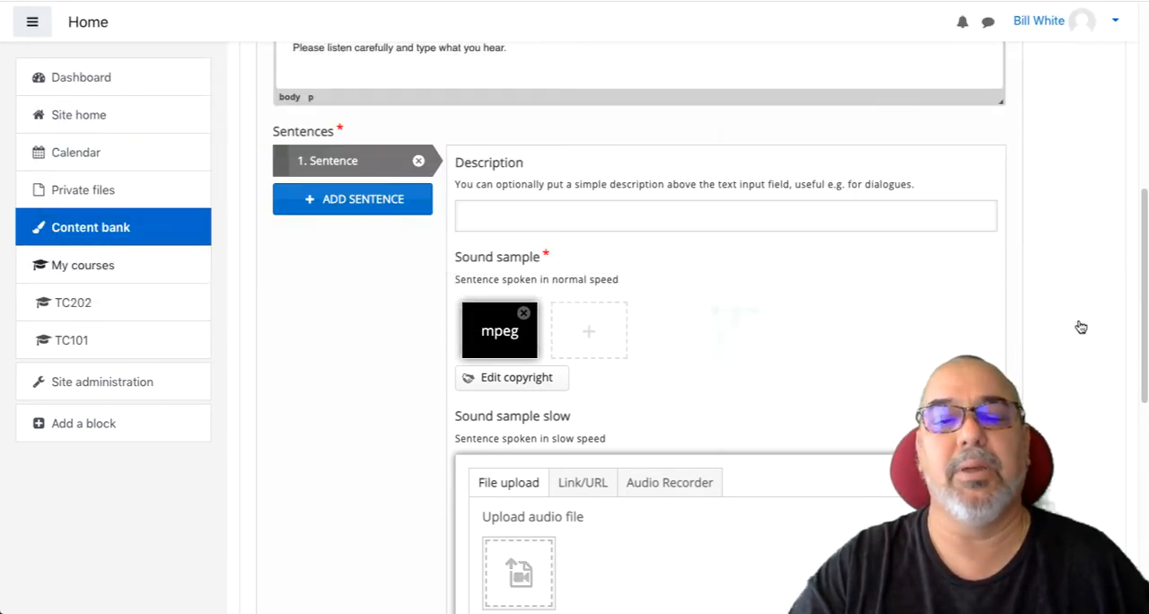
# - Switch to the Answer Key in TextEdit and cut the line "It's been so long since I've seen you."
pyautogui.scroll(-4, 590, 403)
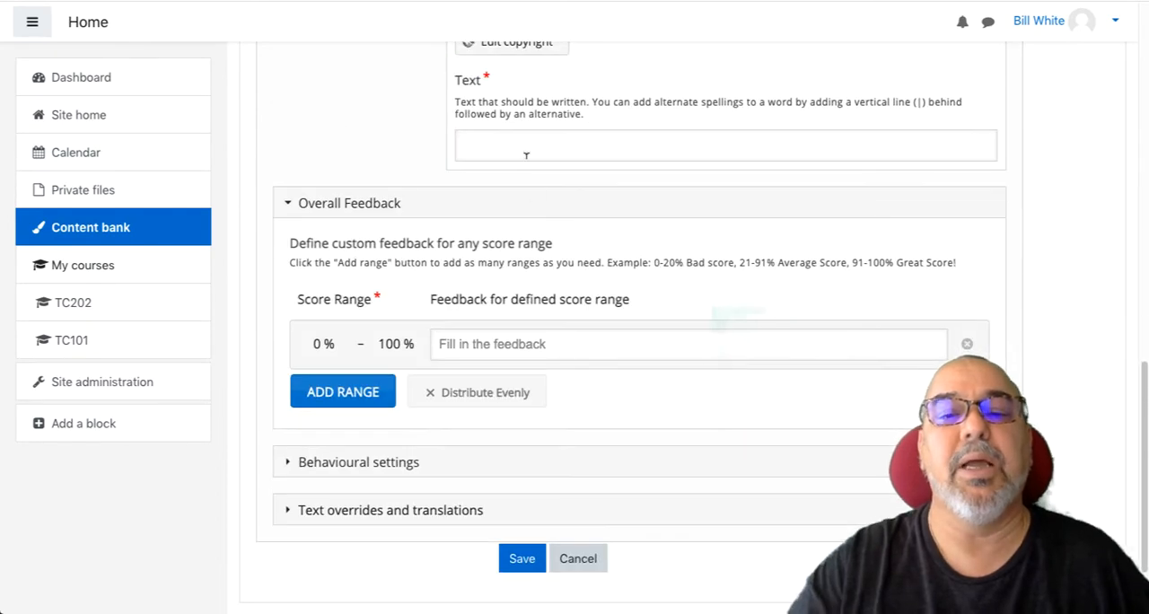
pyautogui.click(516, 135)
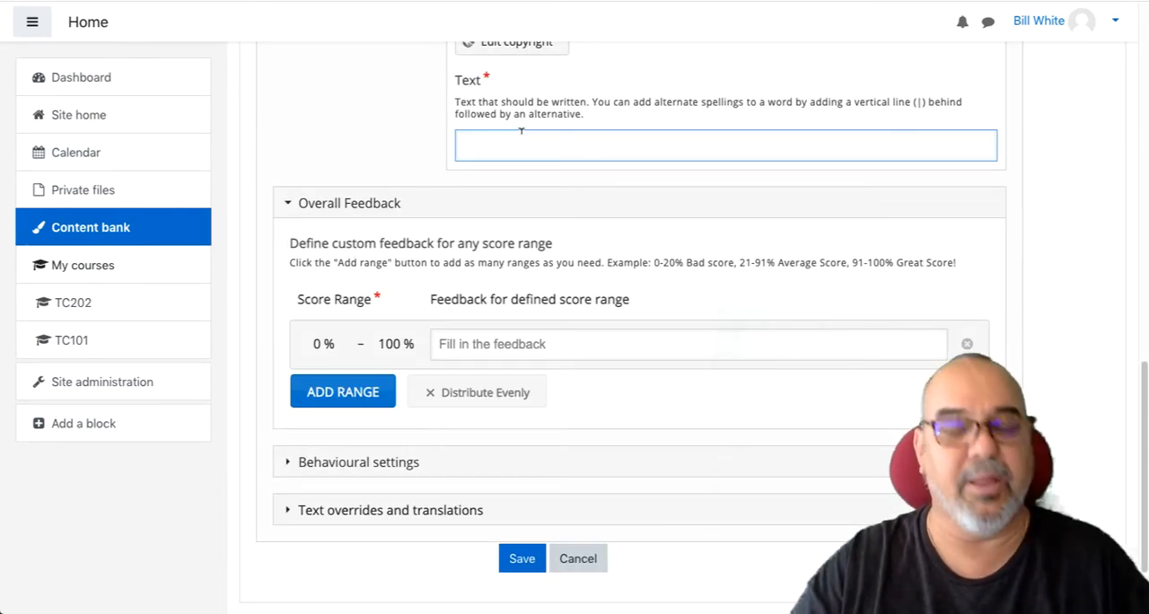
pyautogui.press('super+Tab')
pyautogui.press('super+Tab')
pyautogui.press('Tab')
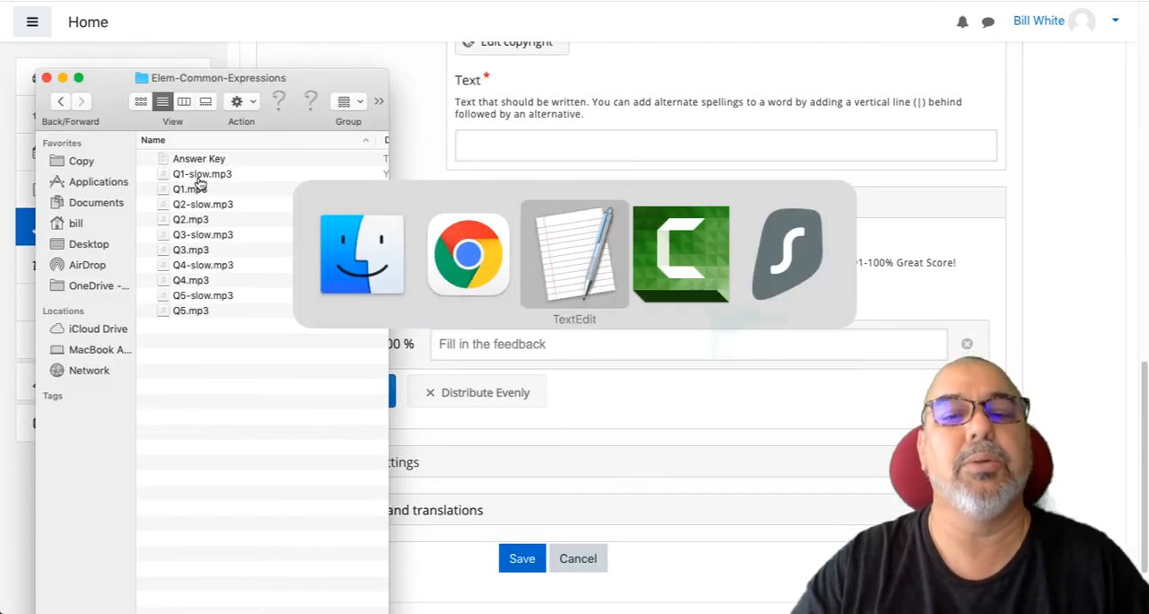
pyautogui.press('super+Tab')
pyautogui.press('Tab')
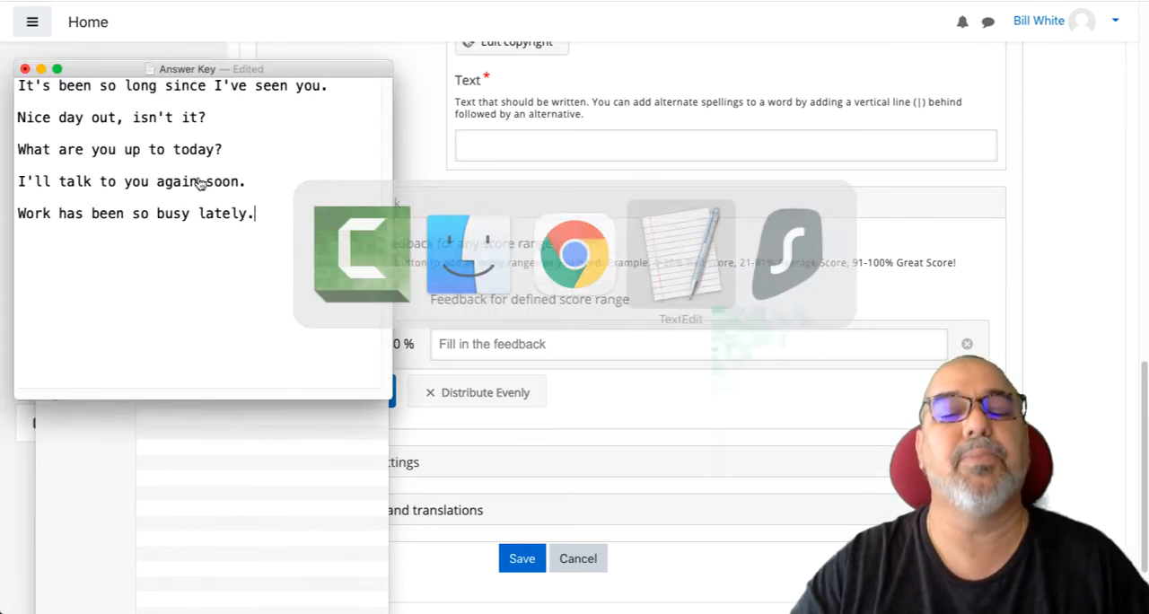
pyautogui.tripleClick(257, 85)
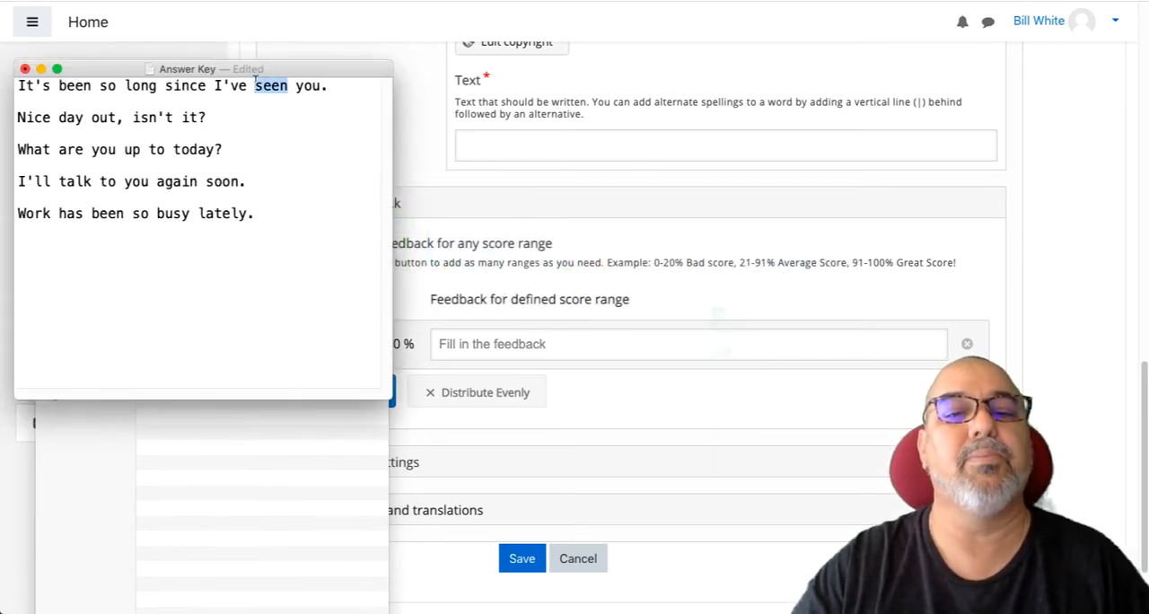
pyautogui.press('super+x')
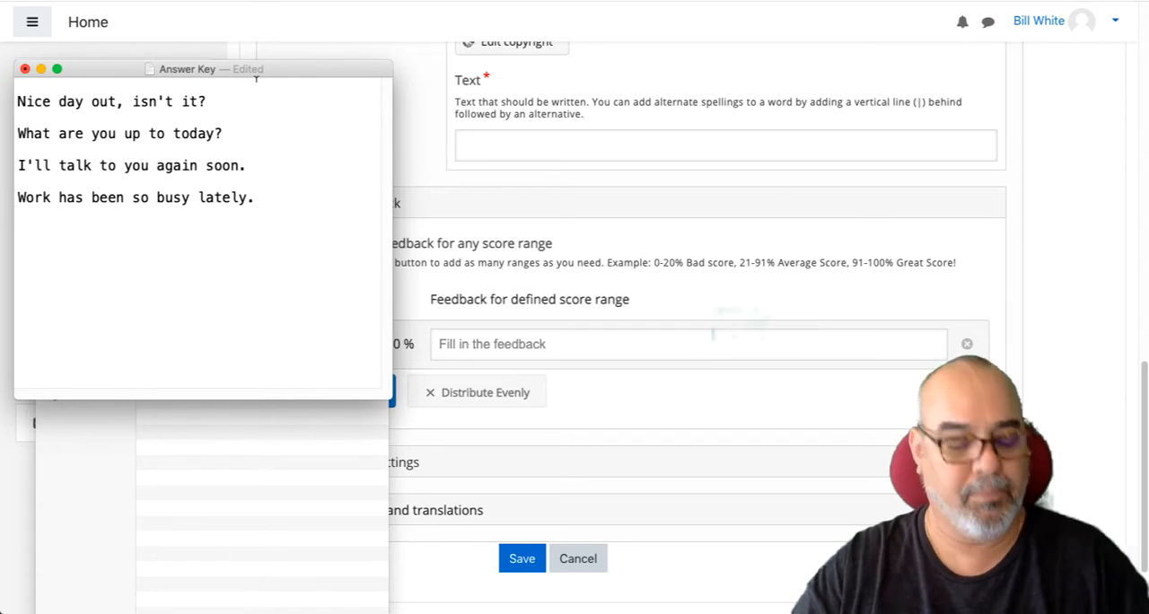
# - Return to Chrome and paste "It's been so long since I've seen you." as the text of sentence 1
pyautogui.press('super+Tab')
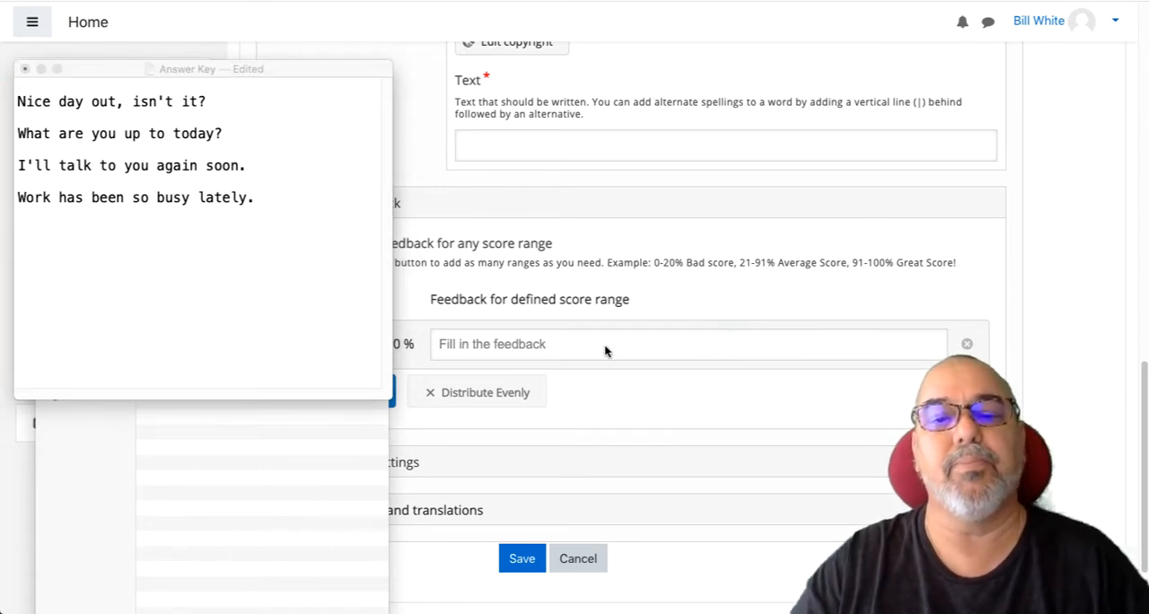
pyautogui.click(590, 144)
pyautogui.press('super+v')
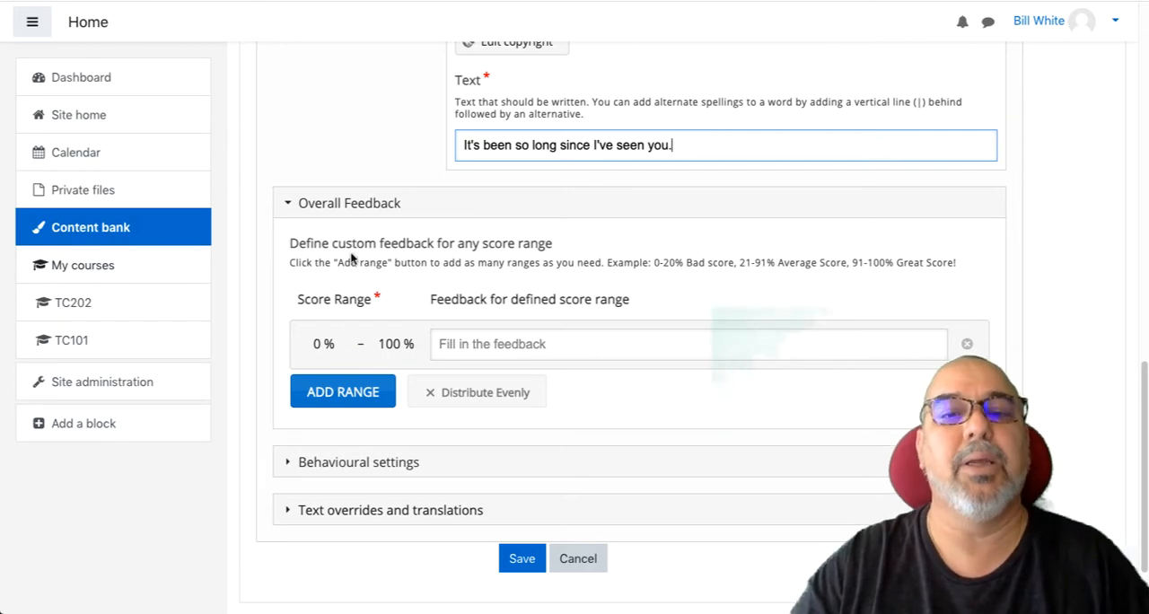
# - Add a second sentence to the dictation and upload Q2.mp3 as its normal-speed sound sample
pyautogui.scroll(4, 350, 269)
pyautogui.scroll(2, 349, 269)
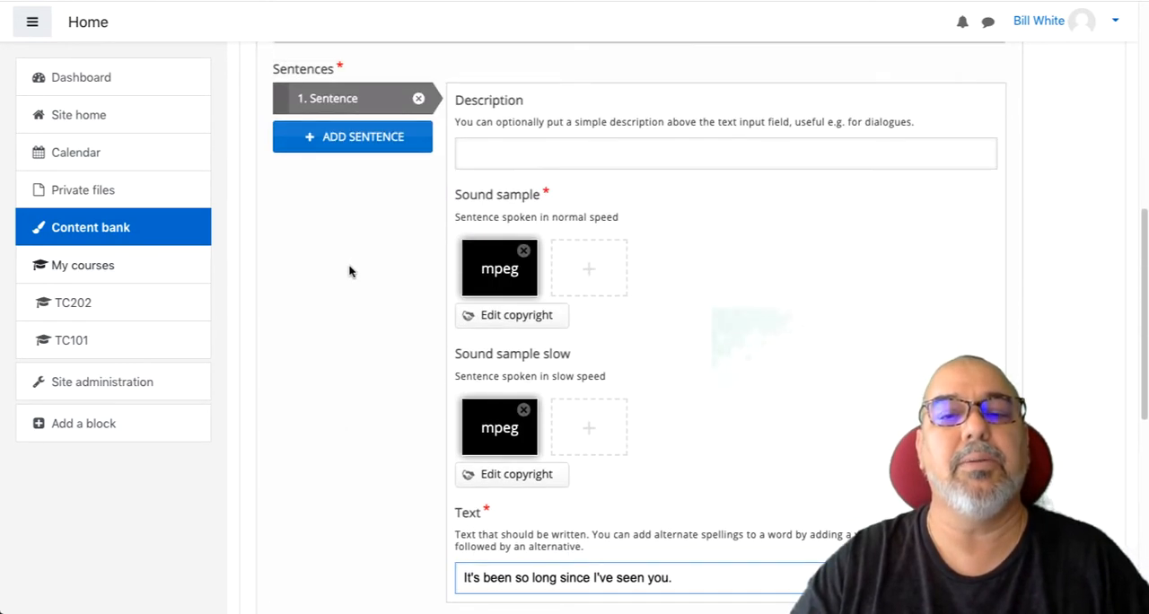
pyautogui.click(347, 137)
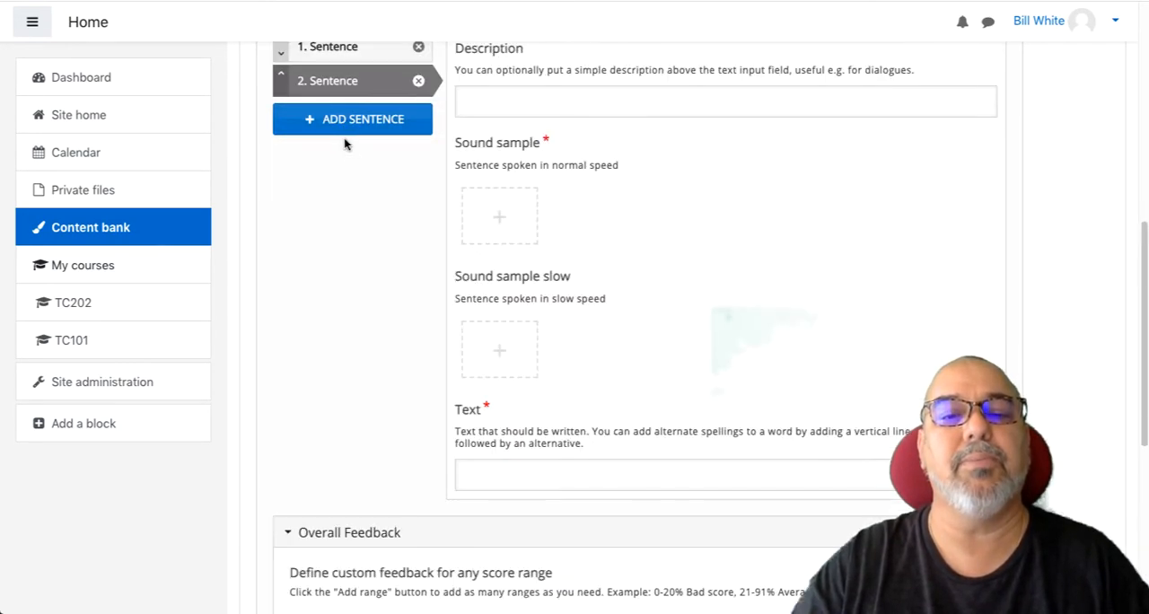
pyautogui.click(497, 213)
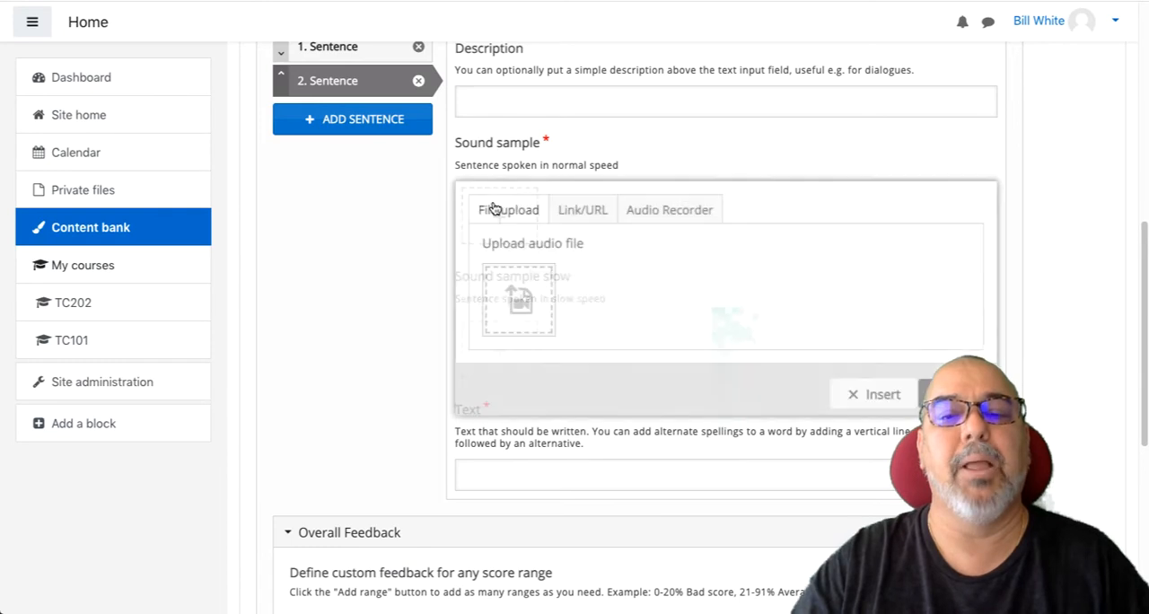
pyautogui.click(516, 303)
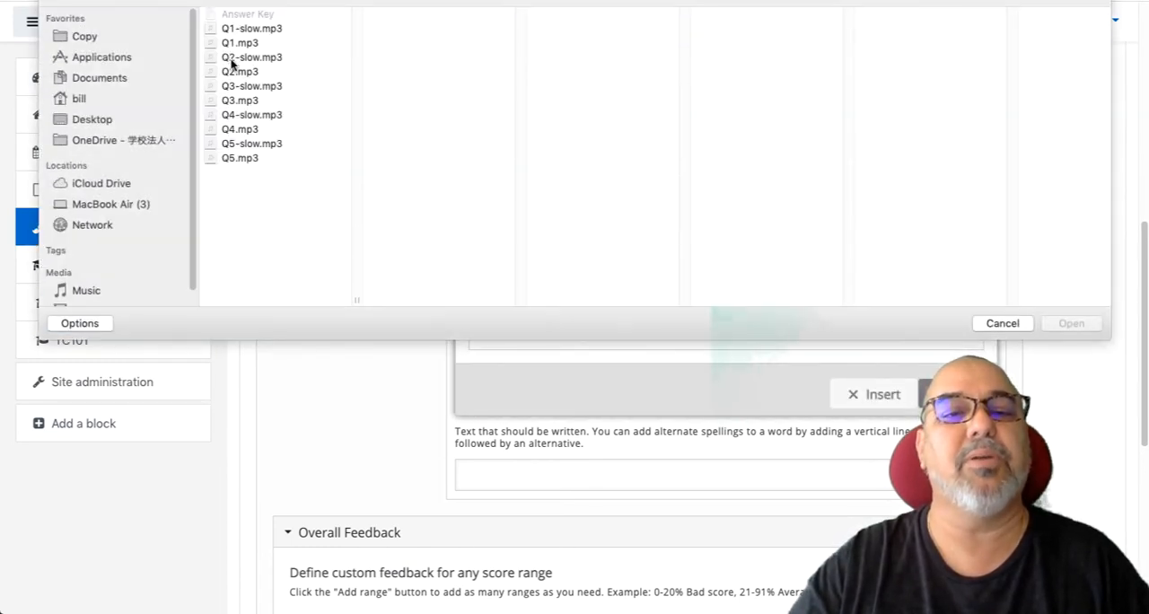
pyautogui.click(232, 76)
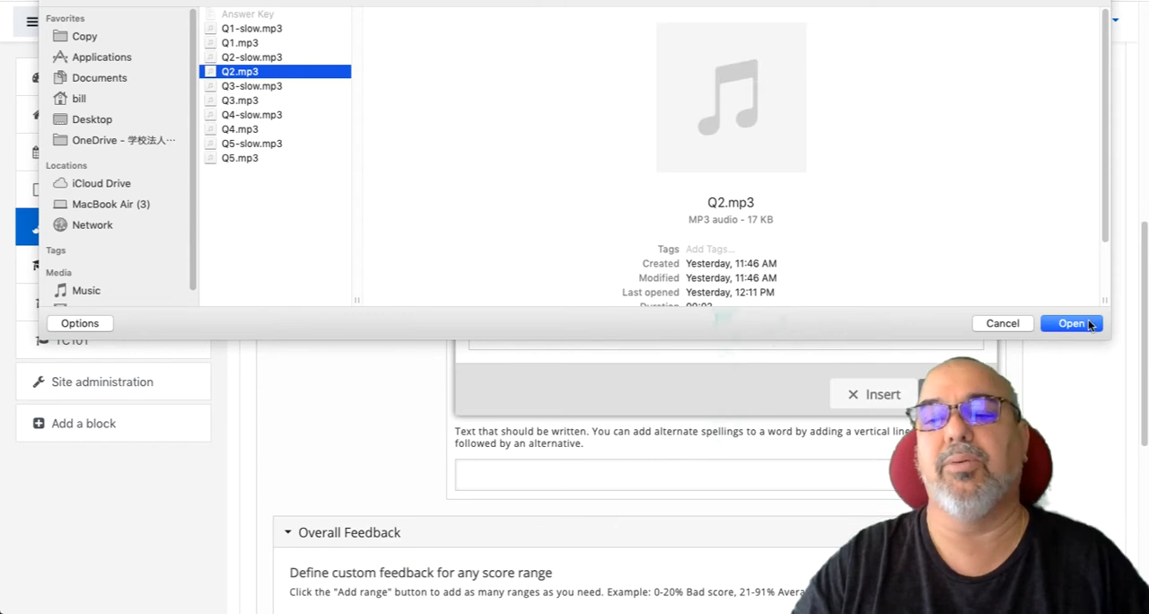
pyautogui.click(1086, 320)
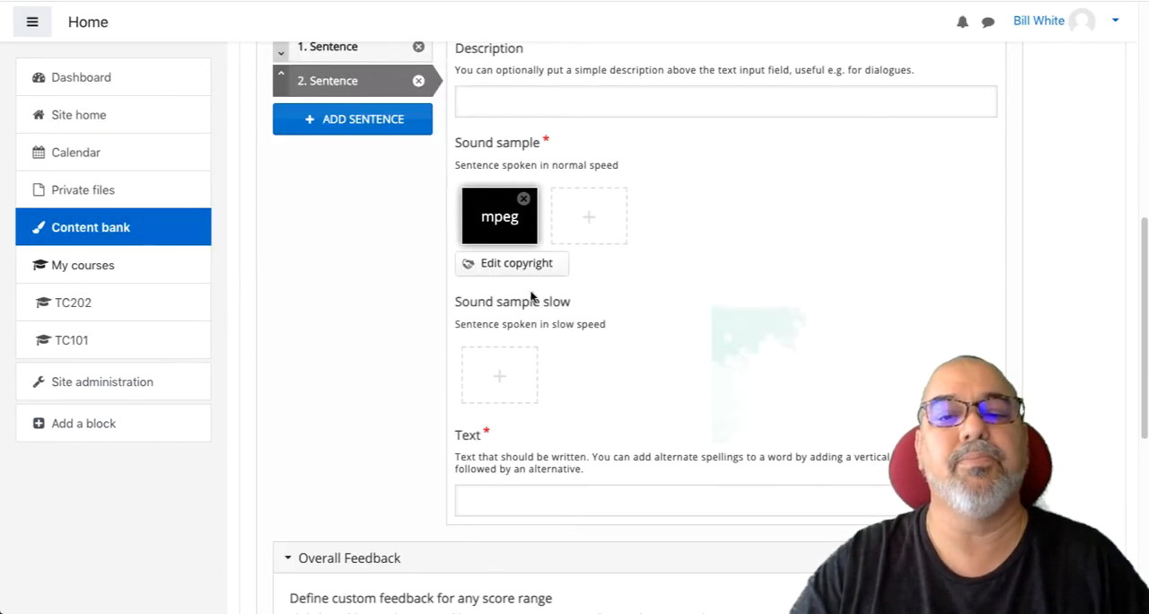
# - Upload Q2-slow.mp3 as the slow sound sample of sentence 2
pyautogui.click(509, 384)
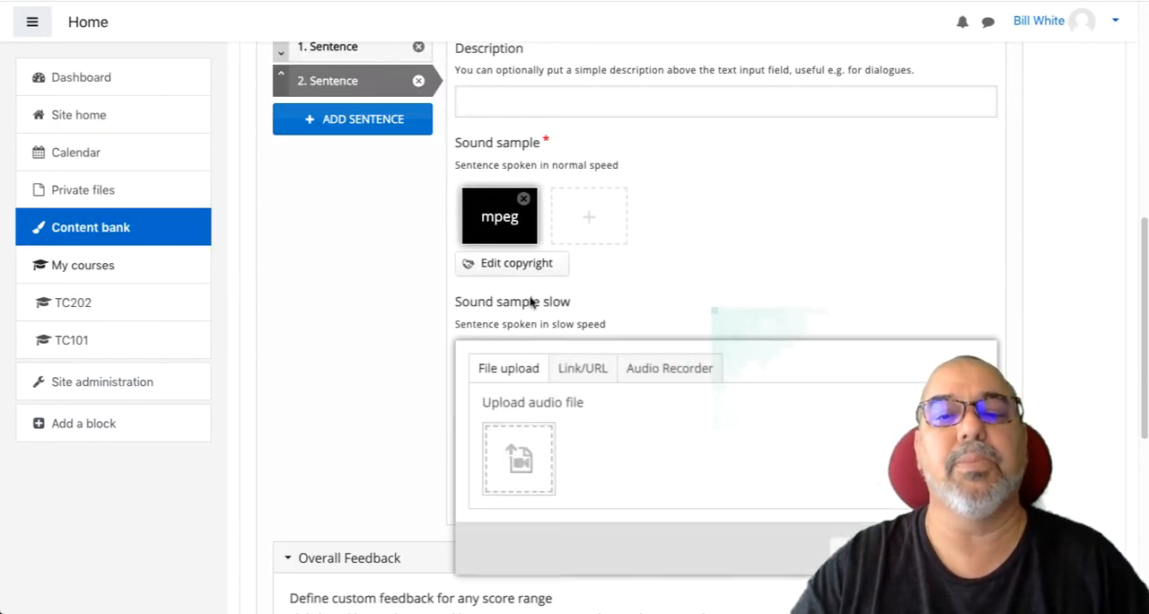
pyautogui.click(520, 457)
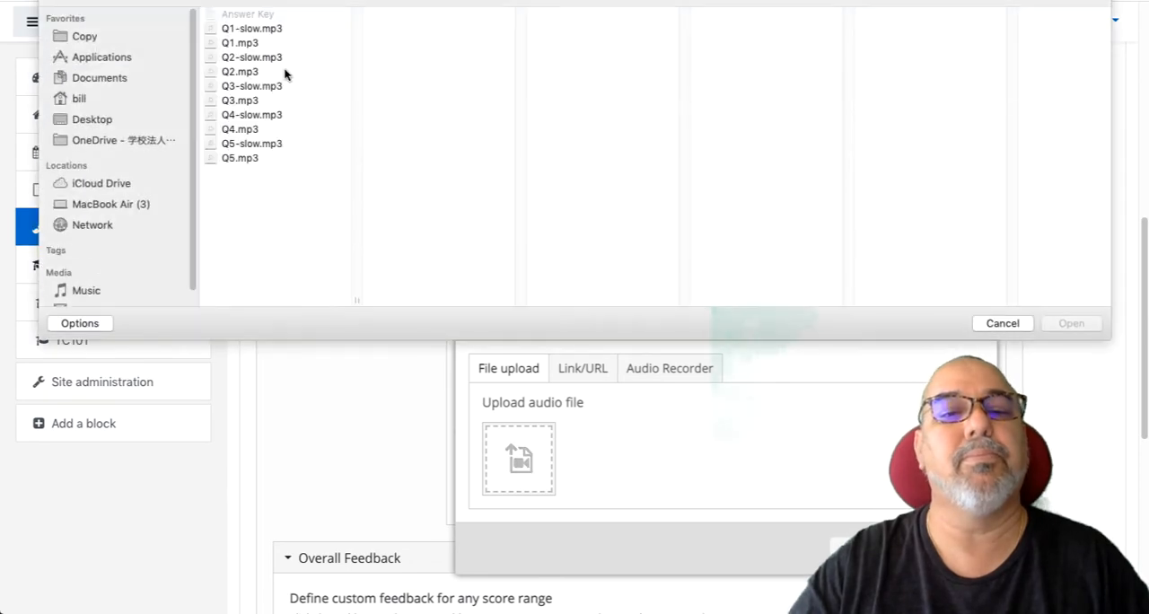
pyautogui.click(262, 56)
pyautogui.click(1076, 323)
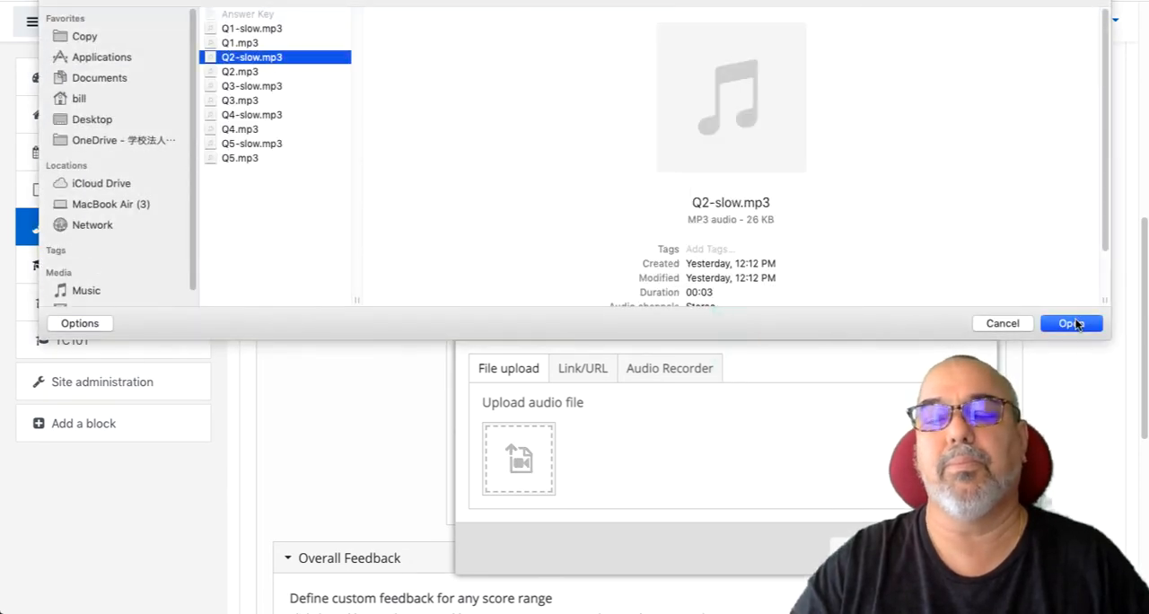
# - Switch to the Answer Key in TextEdit and paste the cut line "It's been so long since I've seen you." back in
pyautogui.click(489, 525)
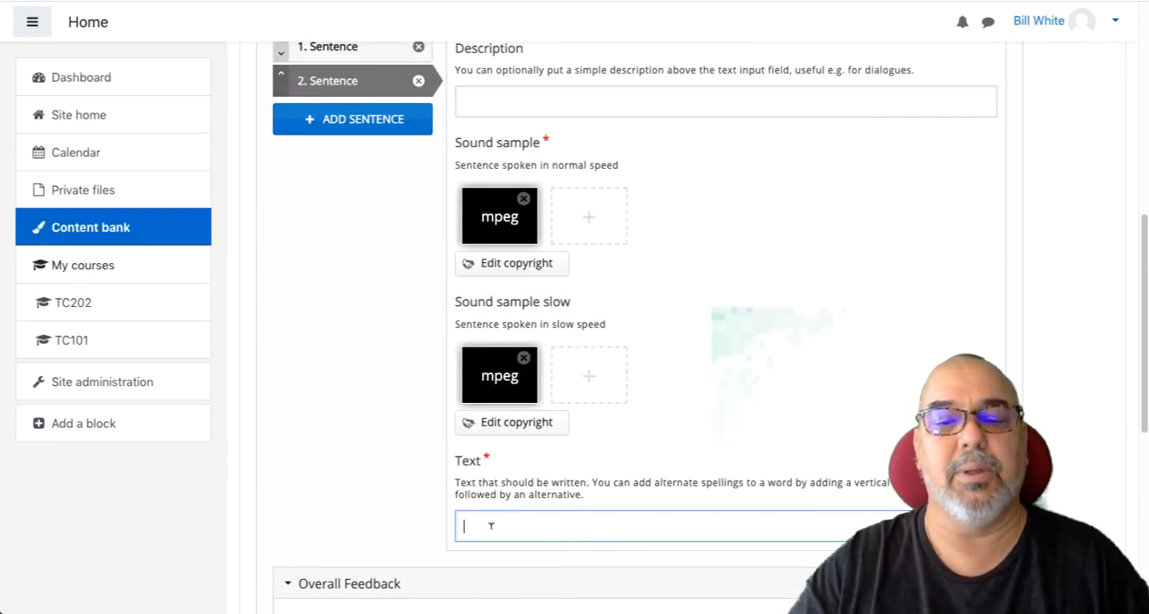
pyautogui.press('super+Tab')
pyautogui.press('super+Tab')
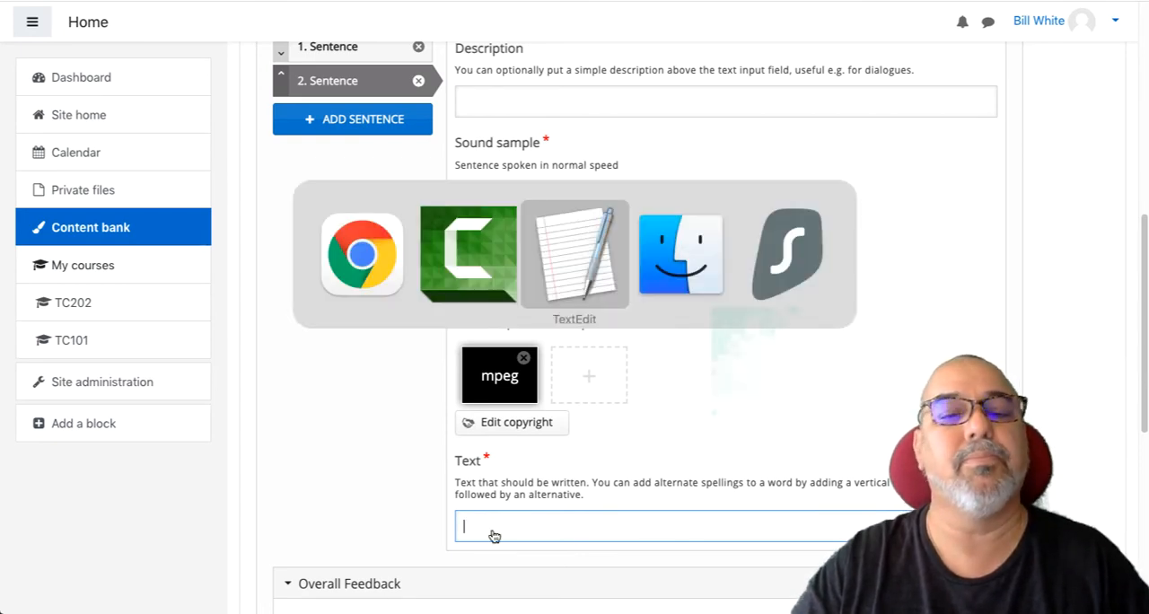
pyautogui.write("It's been so long since I've seen you.")
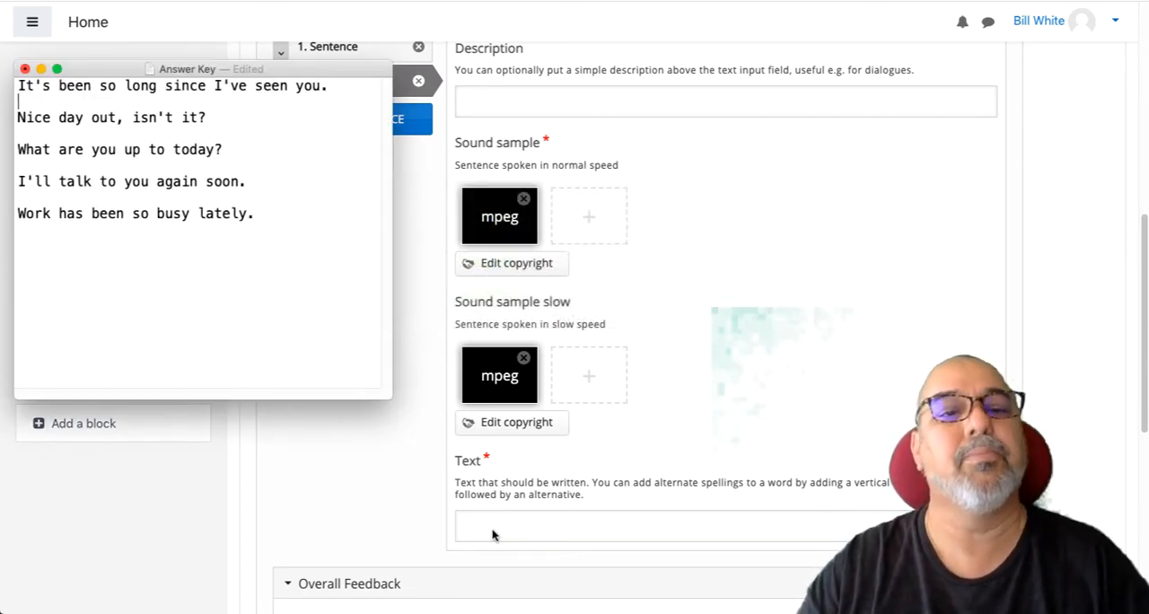
# - Copy "Nice day out, isn't it?" from the Answer Key and paste it in Chrome as the text of sentence 2
pyautogui.tripleClick(99, 119)
pyautogui.press('super+c')
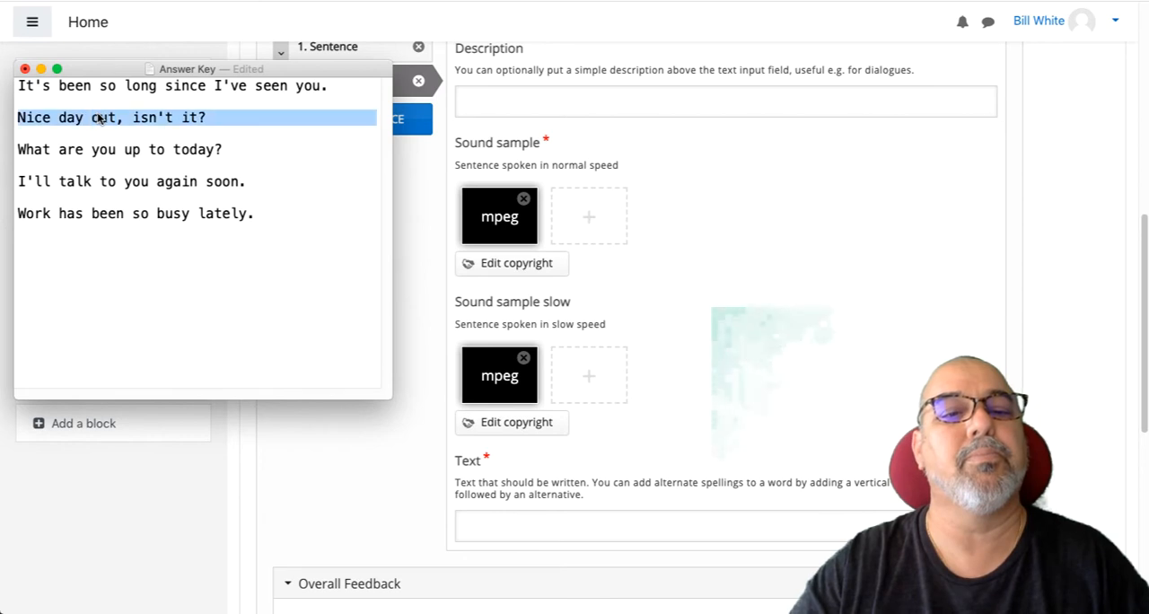
pyautogui.press('super+Tab')
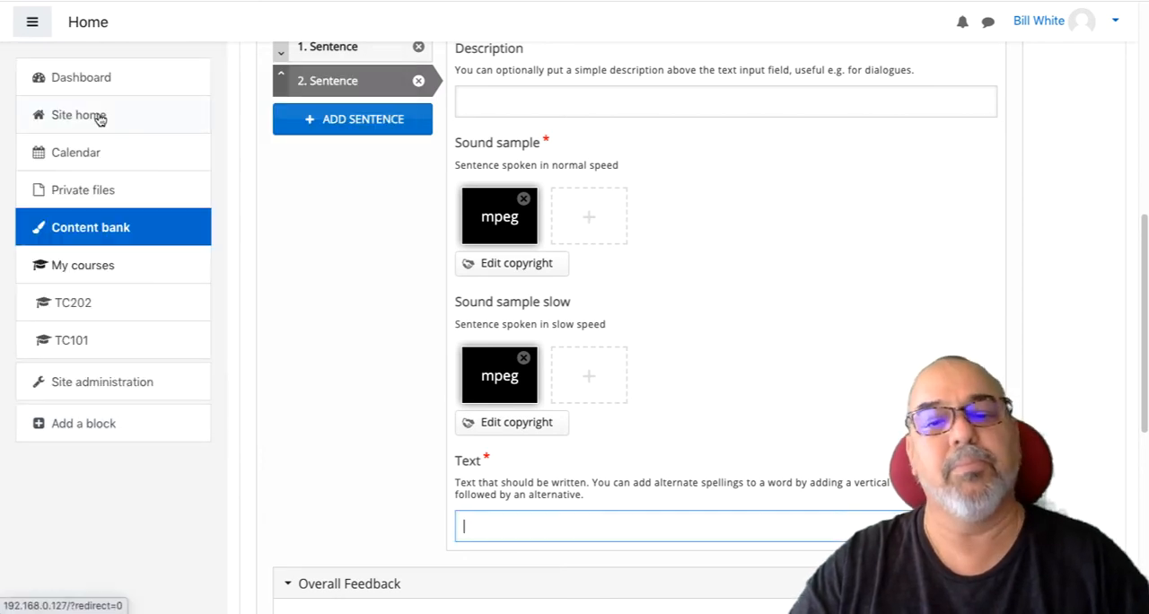
pyautogui.press('super+v')
# - Review the options in the Behavioural settings without changing them and save the dictation activity
pyautogui.scroll(-3, 545, 338)
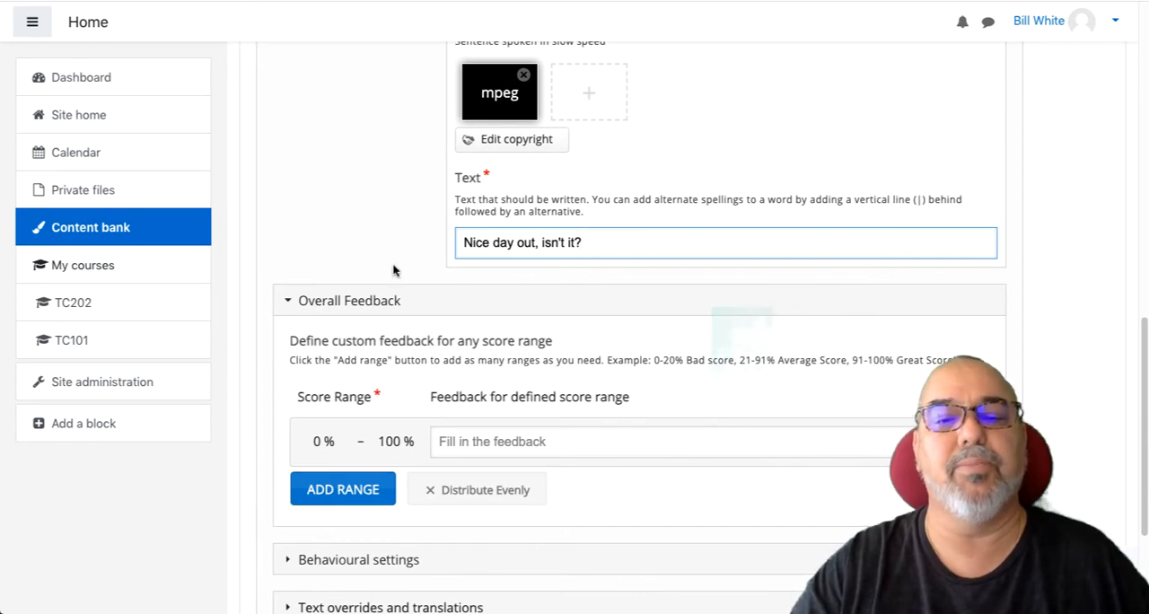
pyautogui.scroll(-1, 392, 267)
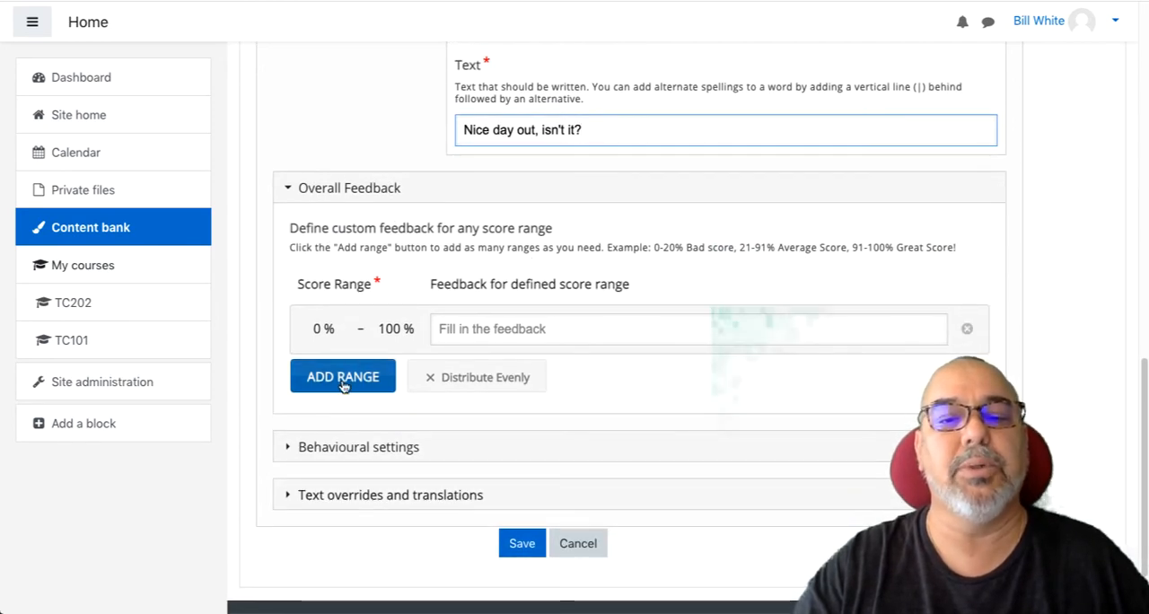
pyautogui.click(338, 454)
pyautogui.scroll(-3, 341, 449)
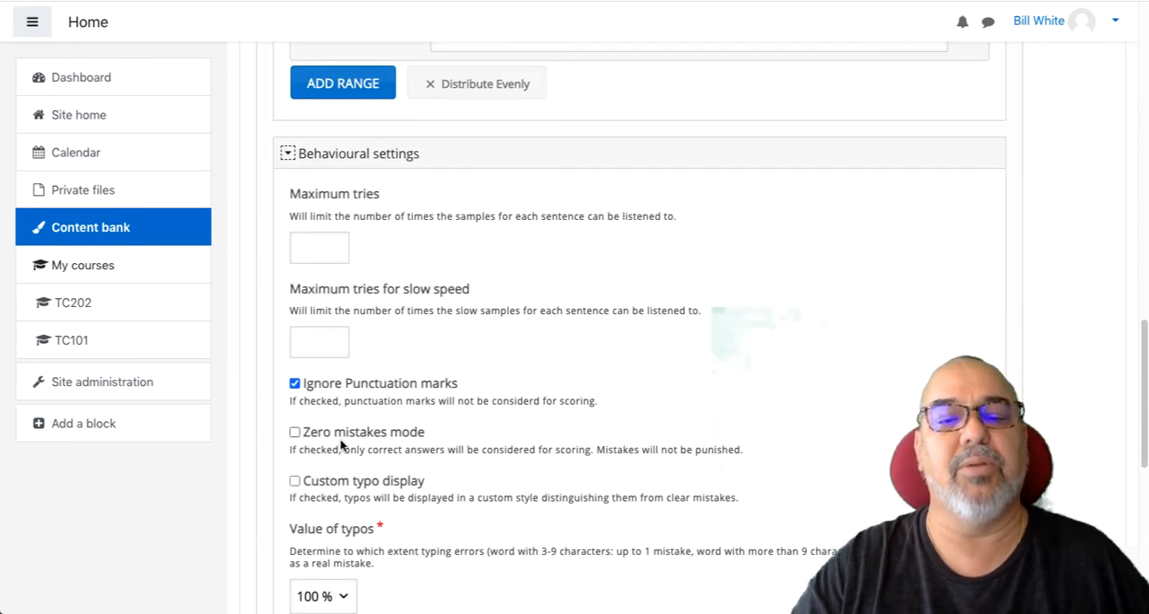
pyautogui.scroll(-1, 354, 385)
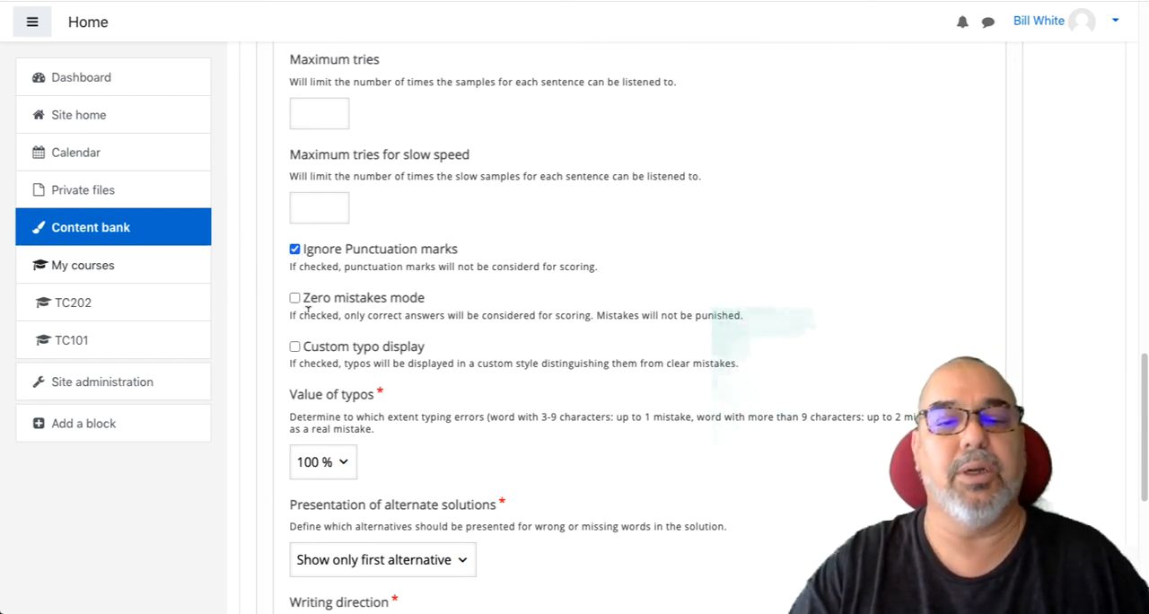
pyautogui.scroll(-3, 311, 309)
pyautogui.scroll(-3, 312, 317)
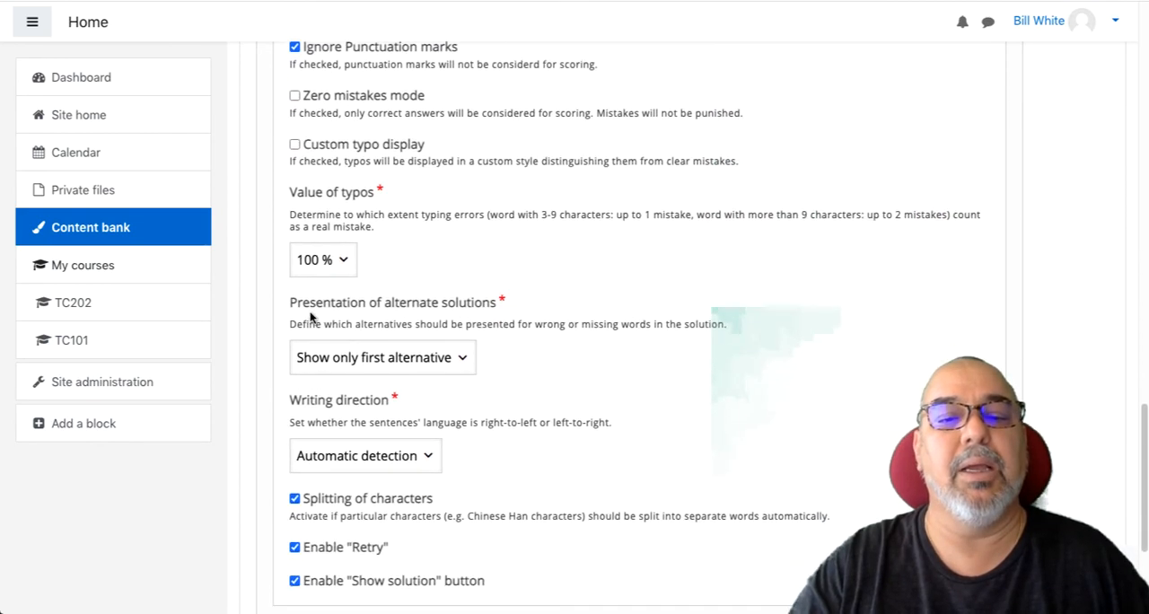
pyautogui.scroll(-5, 386, 314)
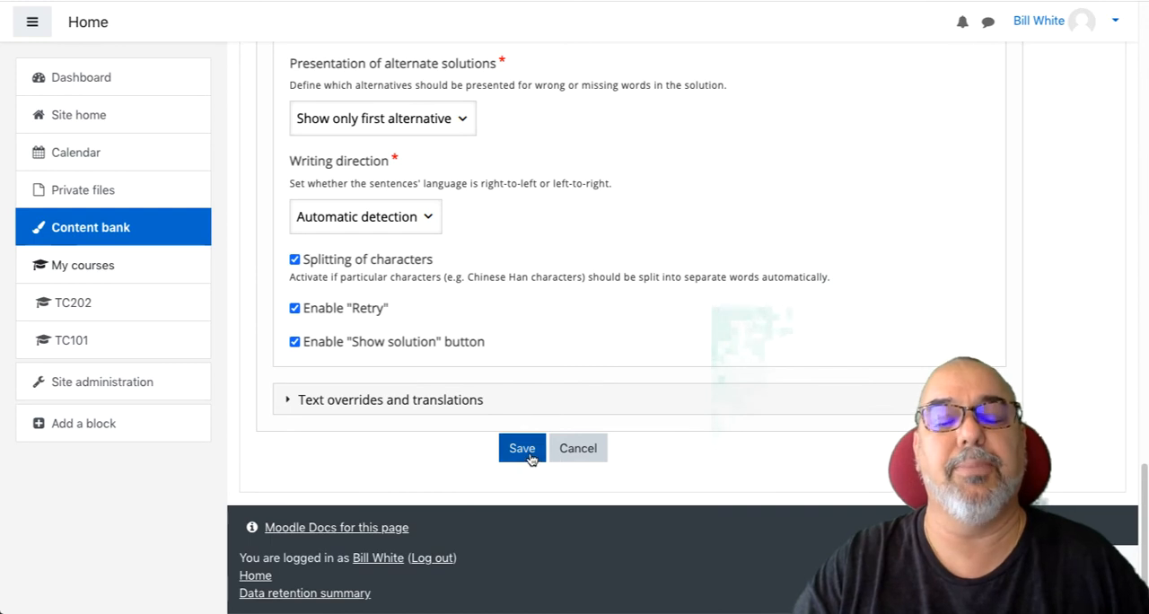
pyautogui.click(530, 450)
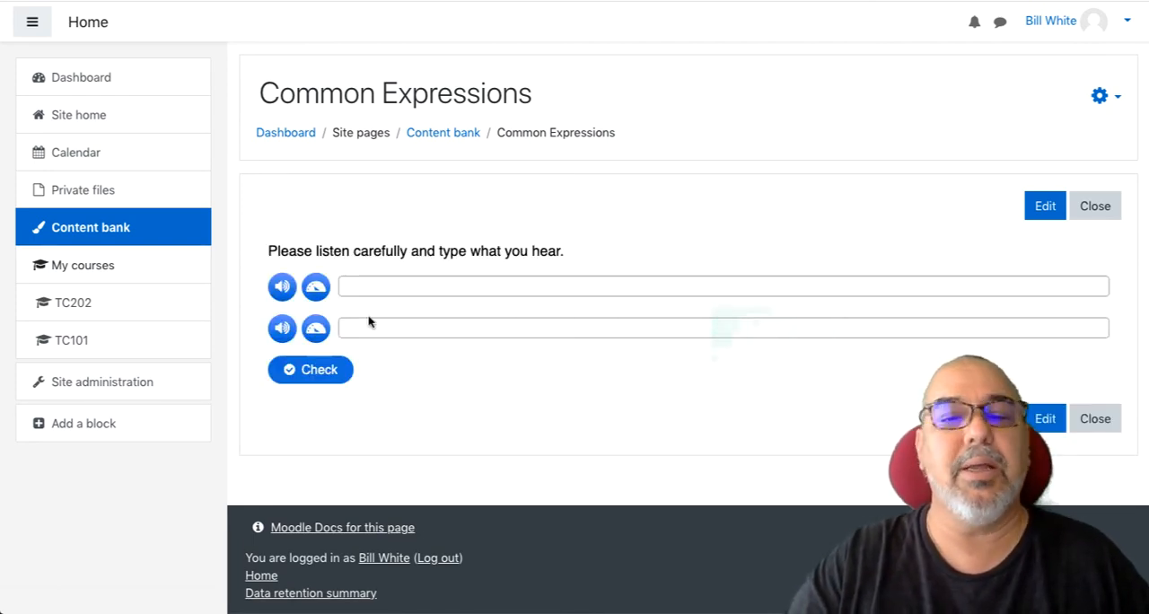
# - Play the normal-speed and slow audio of both sentences in the saved Common Expressions activity
pyautogui.click(283, 287)
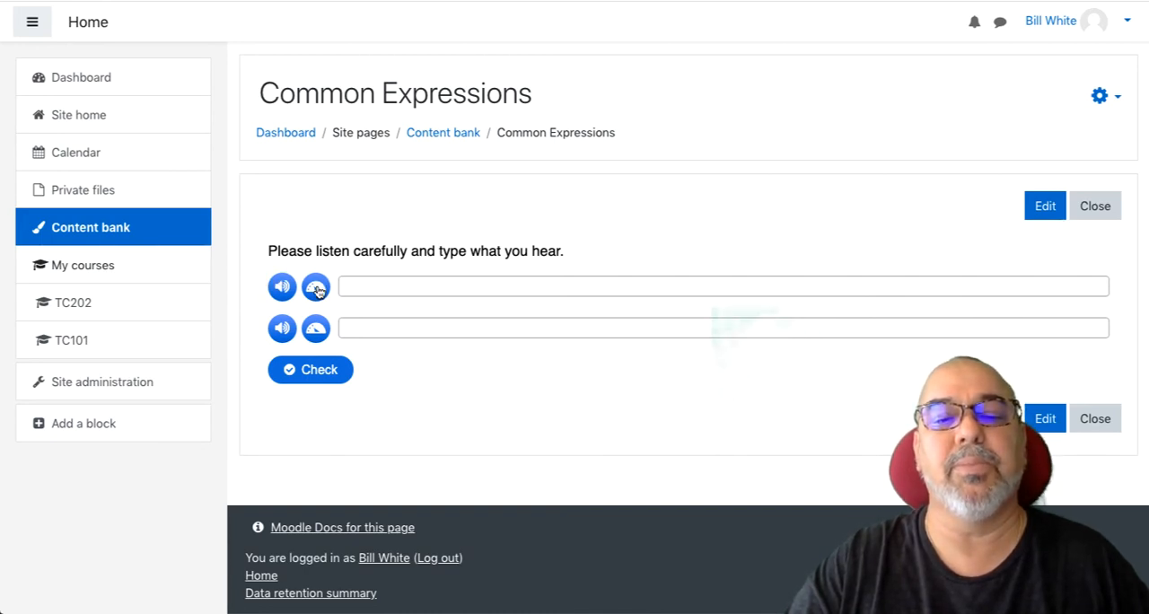
pyautogui.click(316, 288)
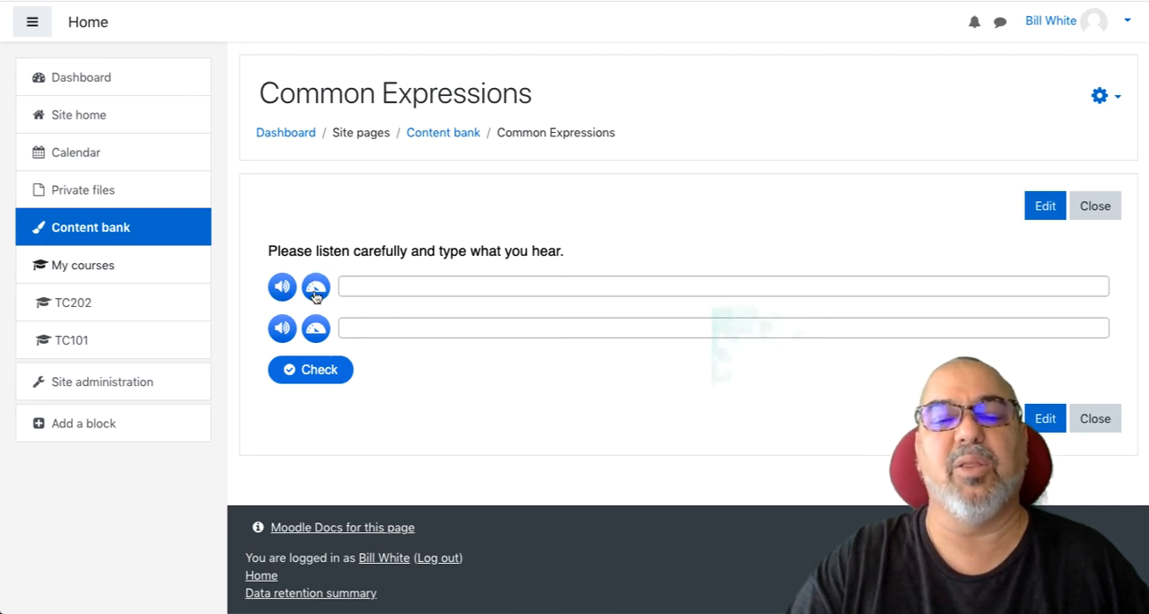
pyautogui.click(281, 329)
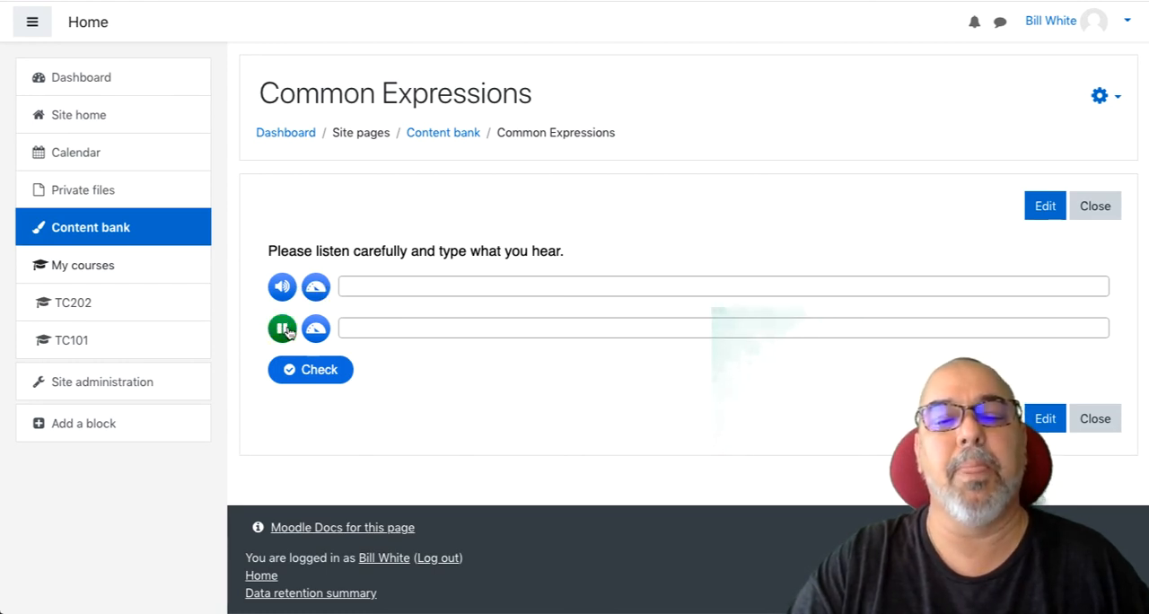
pyautogui.click(316, 328)
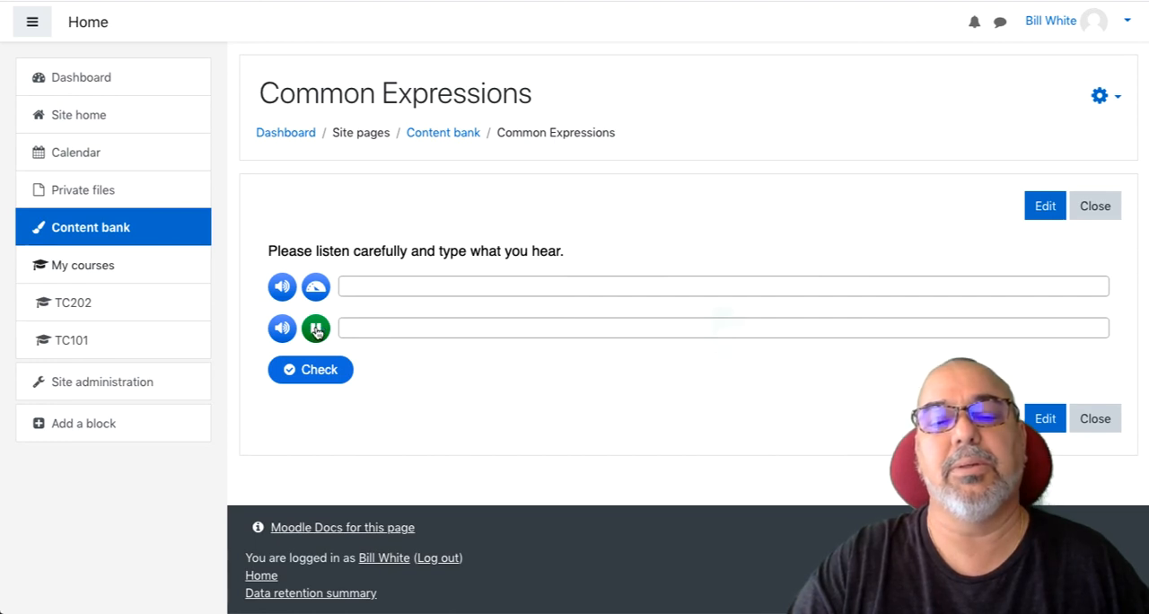
# - Enter "Nice day out isn't it" as the answer to the second sentence
pyautogui.click(364, 325)
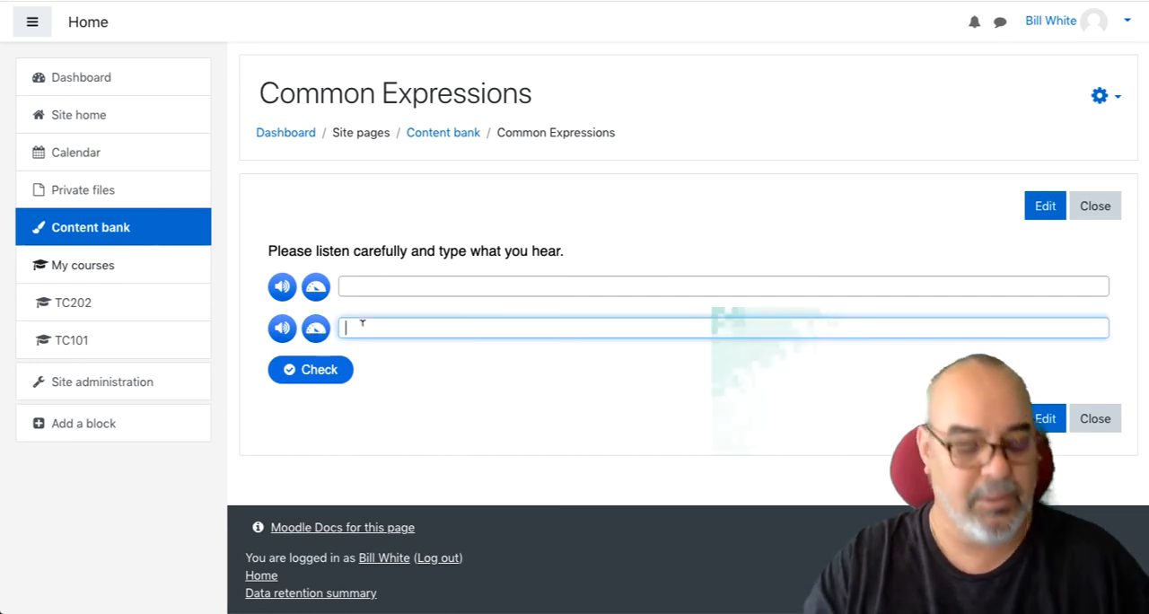
pyautogui.write('Nice')
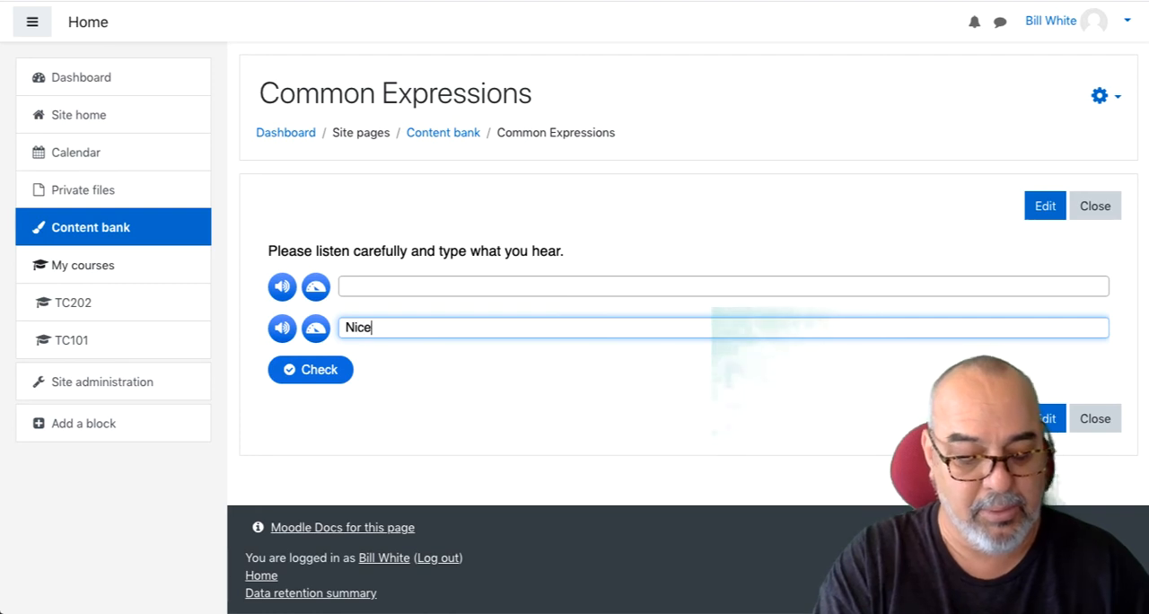
pyautogui.write(' day out i')
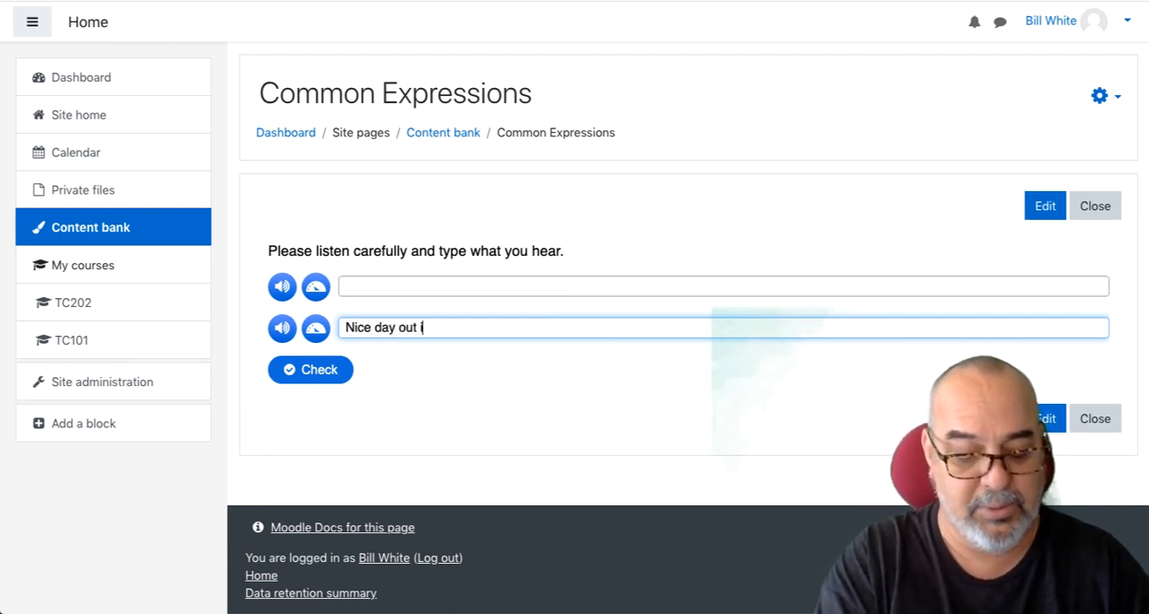
pyautogui.write("sn't i")
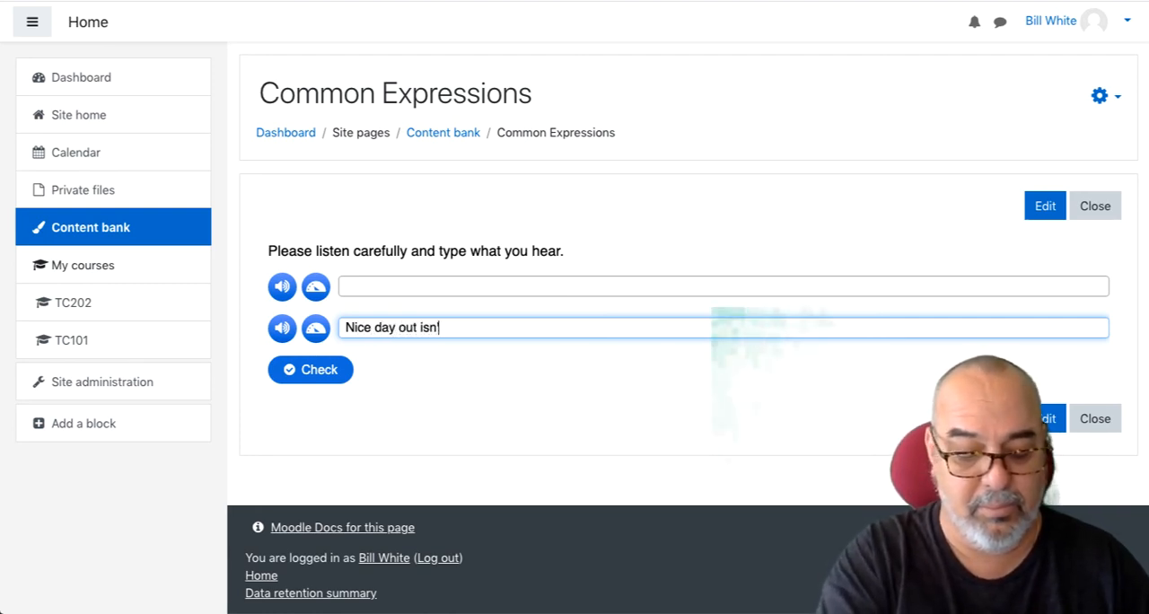
pyautogui.write('t')
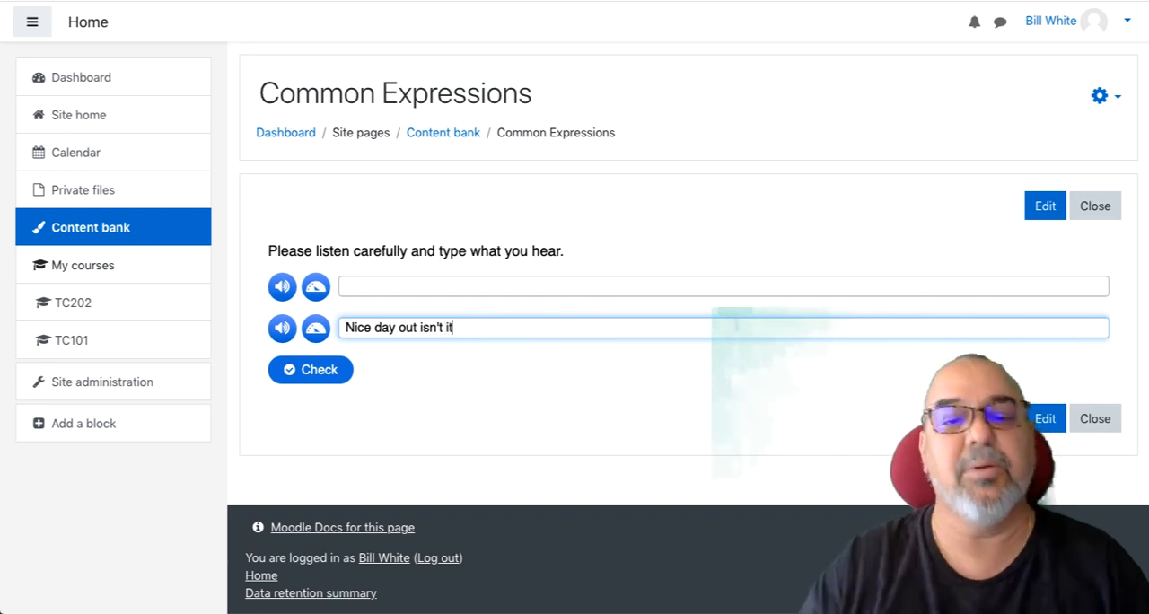
# - Check the dictation answers and show the solution
pyautogui.click(313, 373)
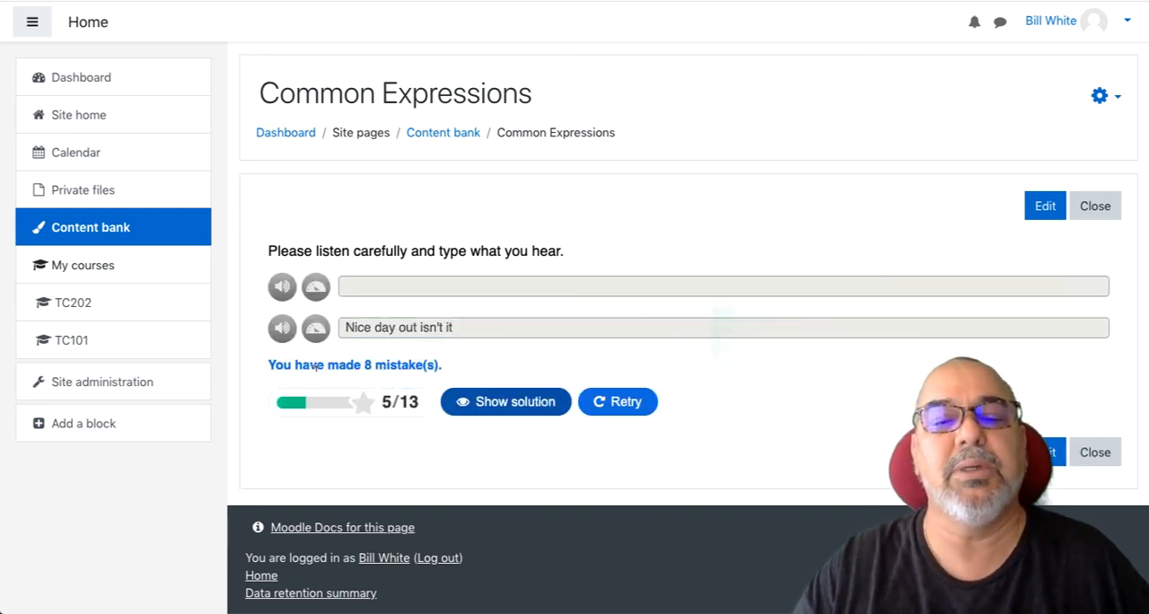
pyautogui.click(510, 402)
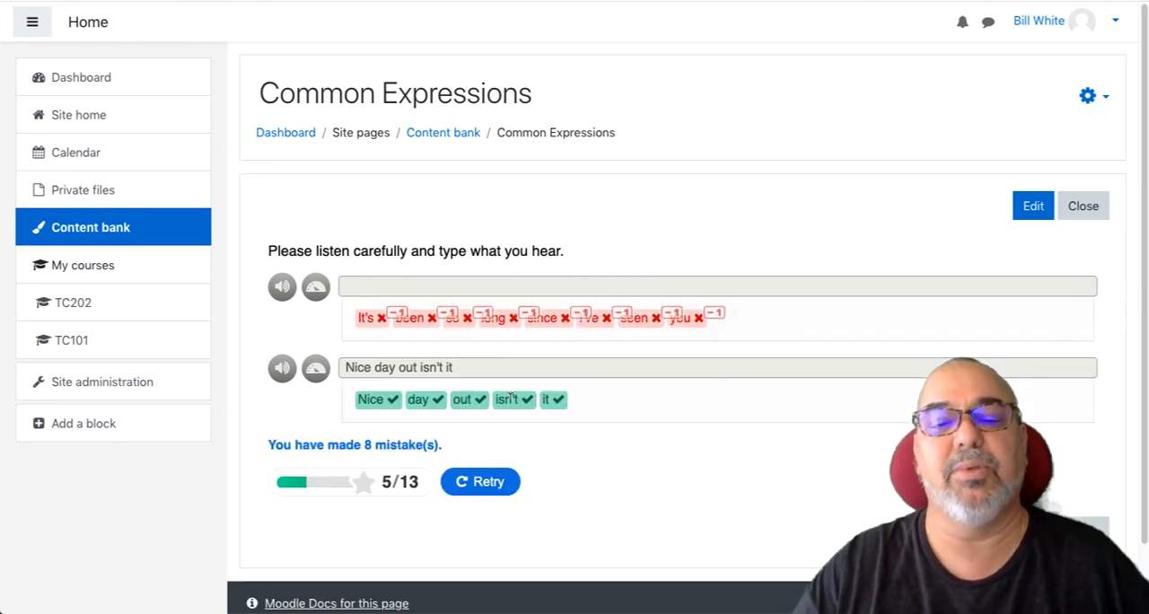